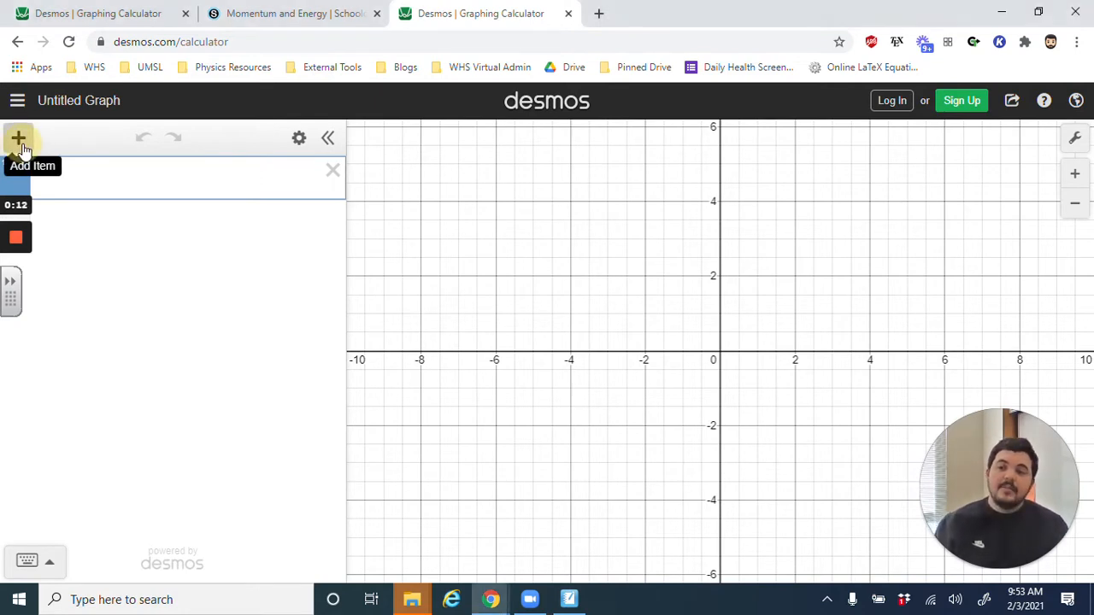
- Insert a table and fill its x1 column with the values 0, 1, 2, 3, 4 and 5
click(21, 142)
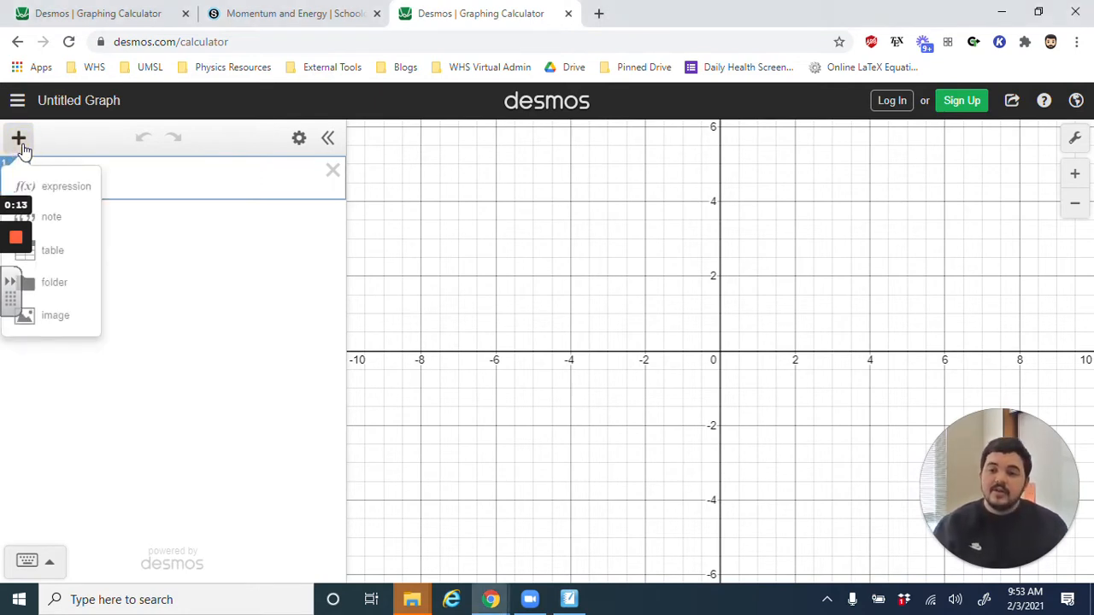
click(52, 253)
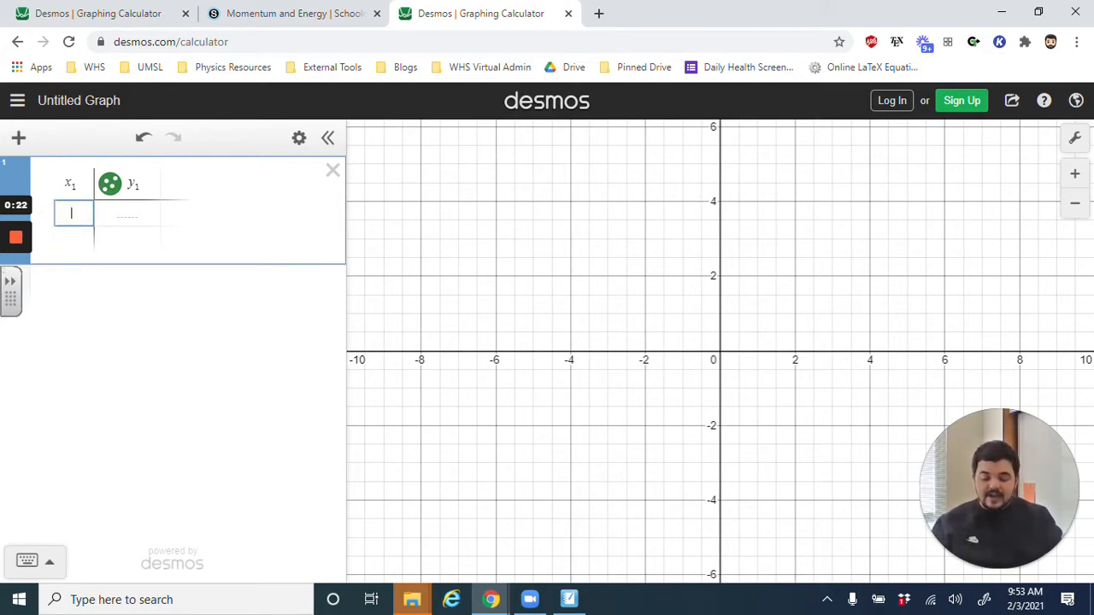
text(0)
key(Return)
text(1)
key(Return)
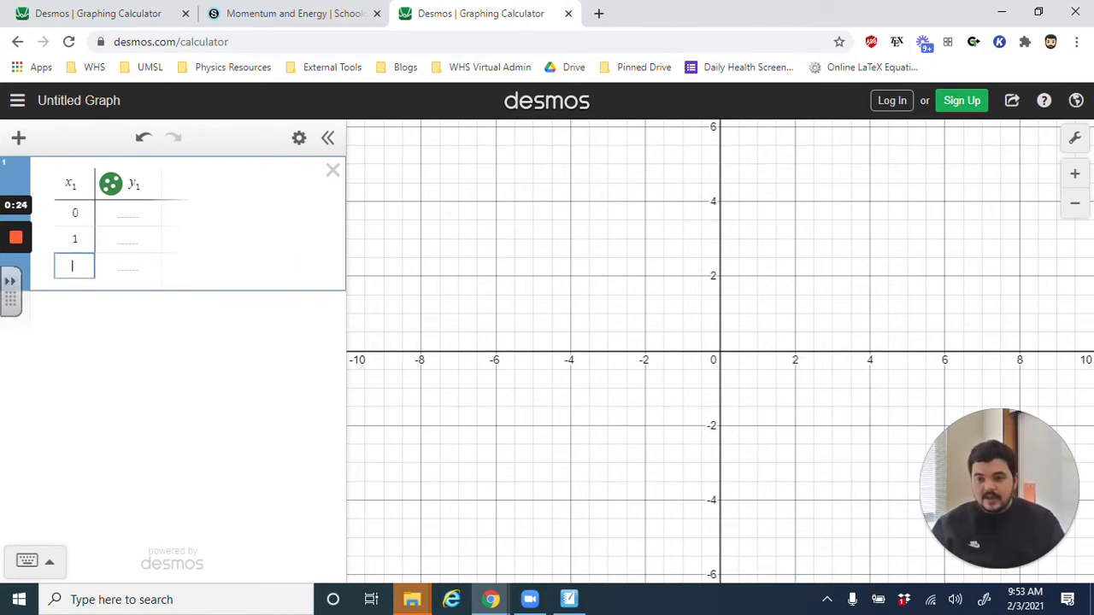
text(2)
key(Return)
text(3)
key(Return)
text(4)
key(Return)
text(5)
- Fill the table's y1 column with 0, 3, 6, 9, 12 and 15, starting from the first row
key(Right)
key(Up)
key(Up)
key(Up)
key(Up)
key(Up)
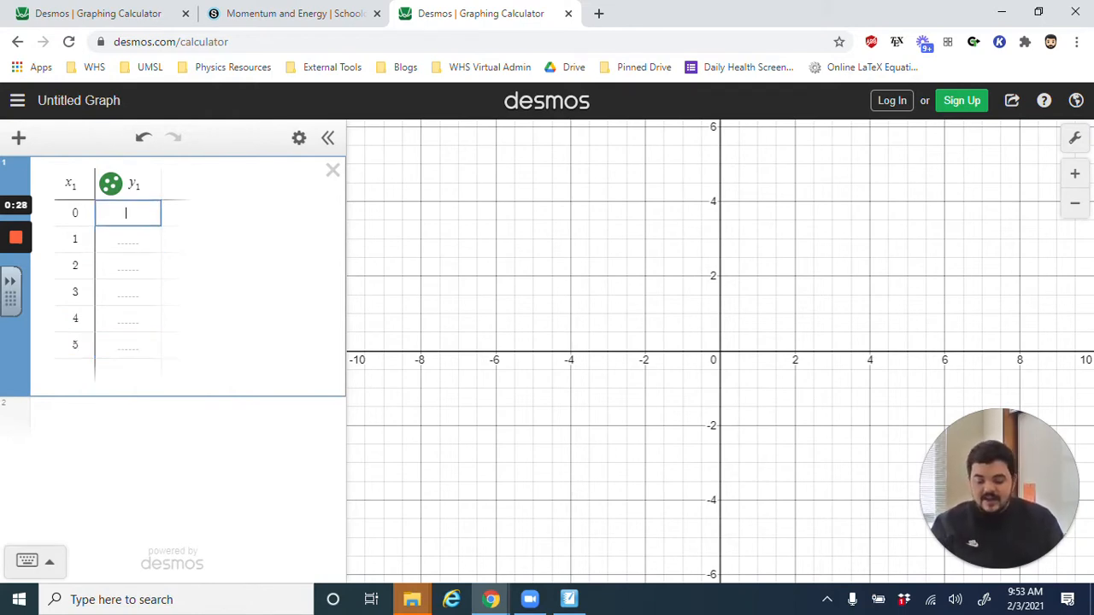
text(0)
key(Return)
text(3)
key(Return)
text(6)
key(Return)
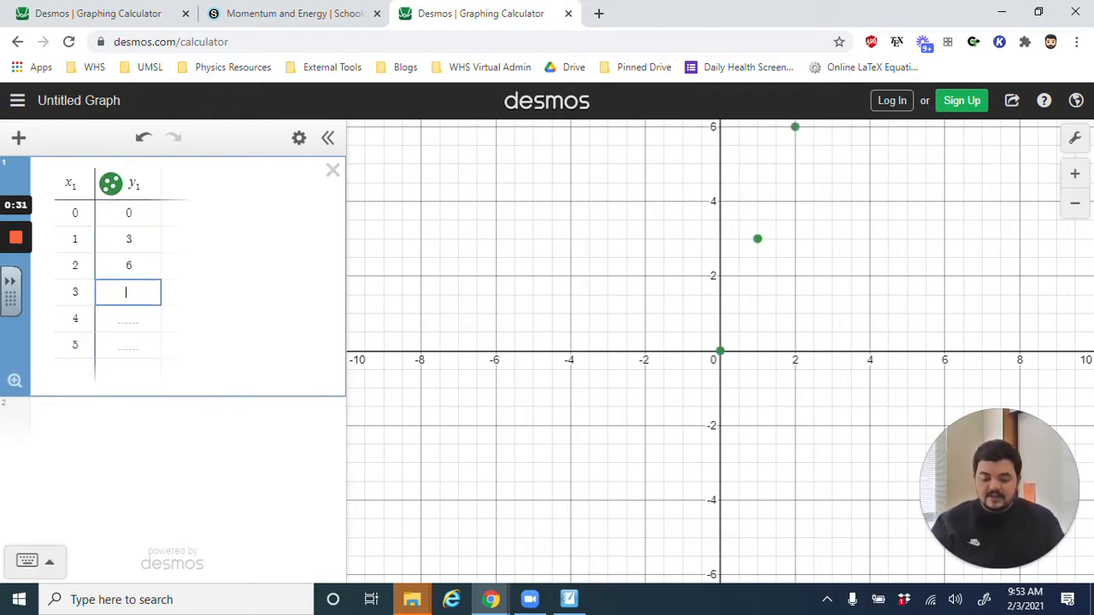
text(9)
key(Return)
text(12)
key(Return)
text(15)
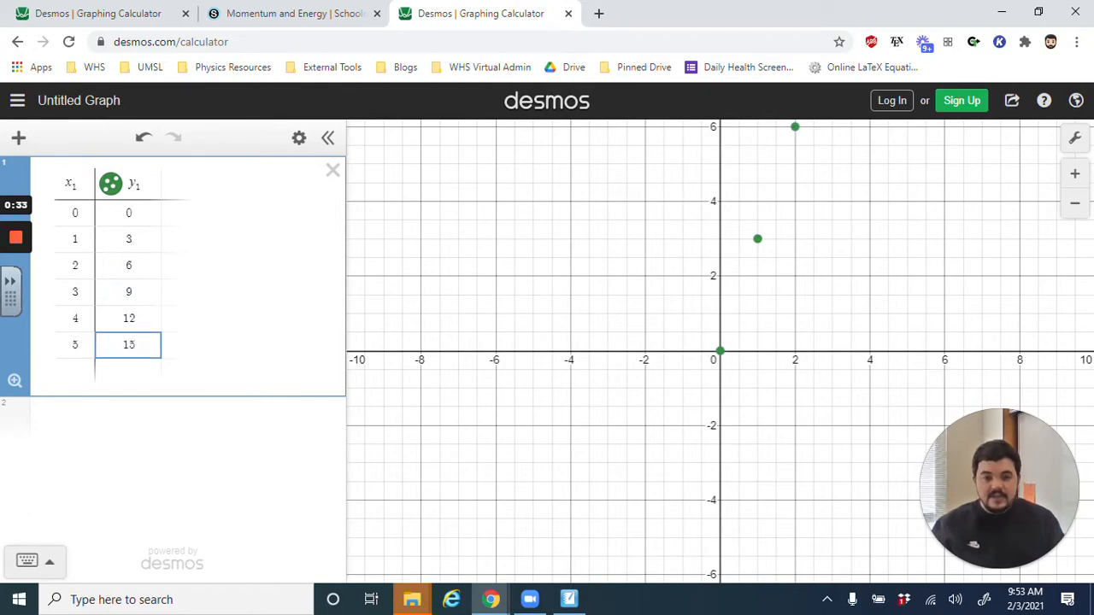
click(139, 418)
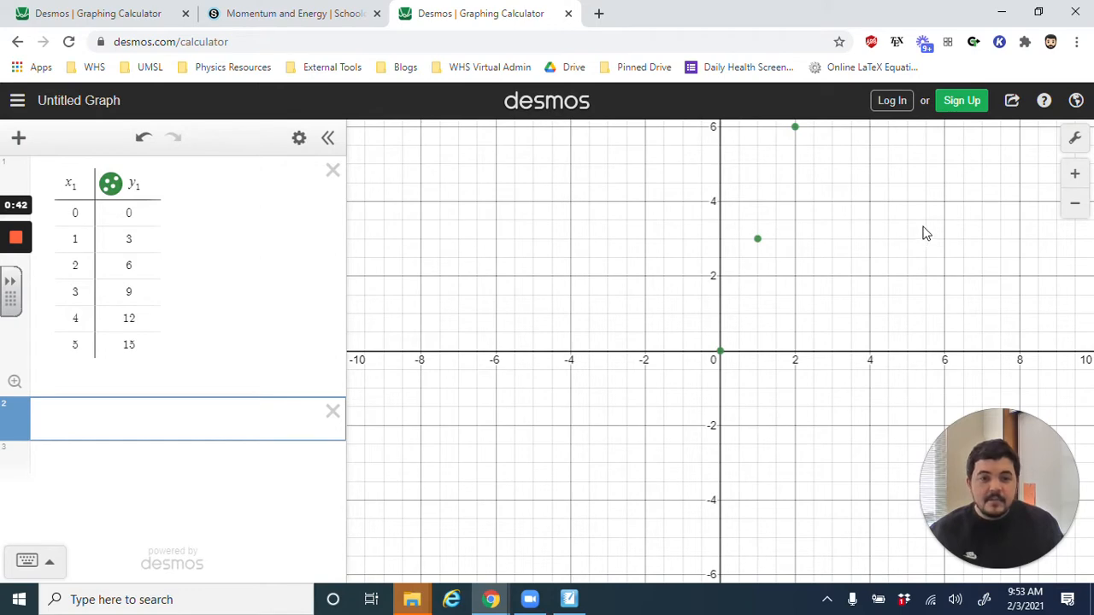
drag(898, 205, 597, 386)
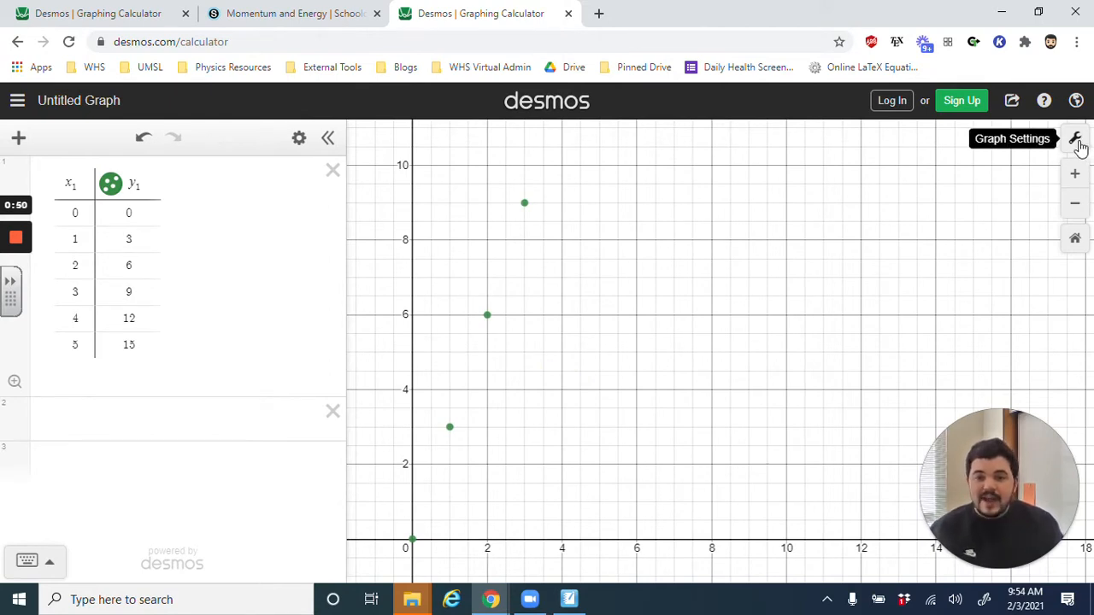
click(1077, 140)
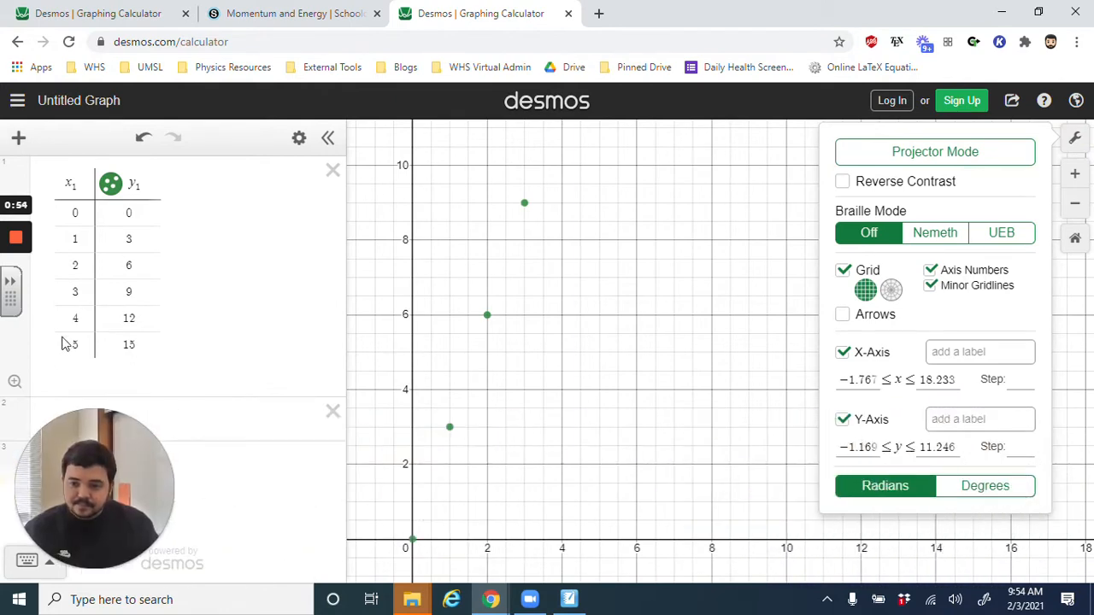
click(936, 382)
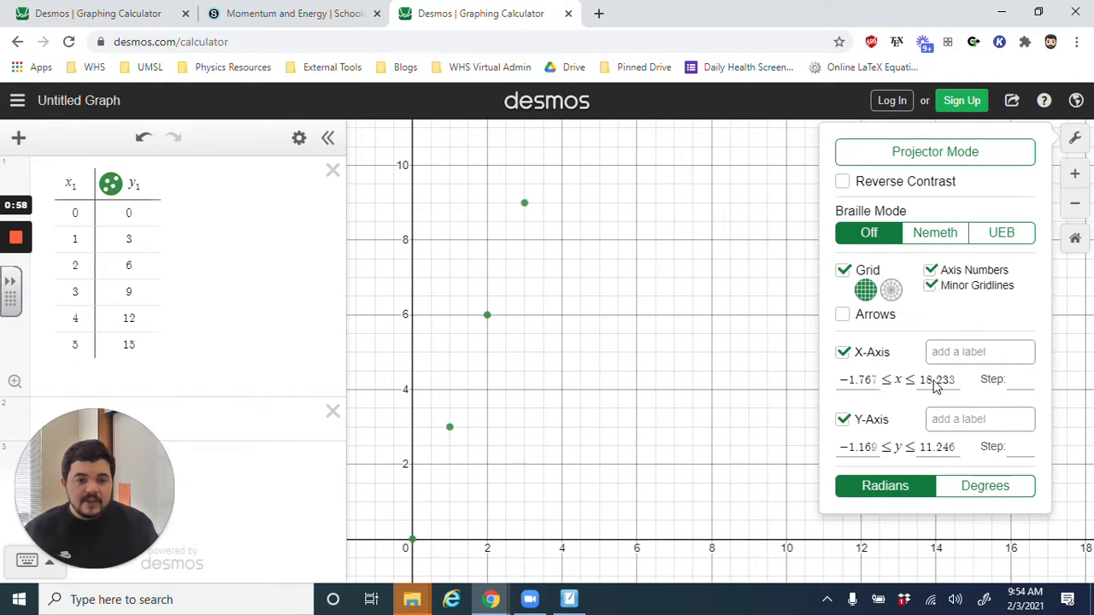
click(947, 382)
click(924, 303)
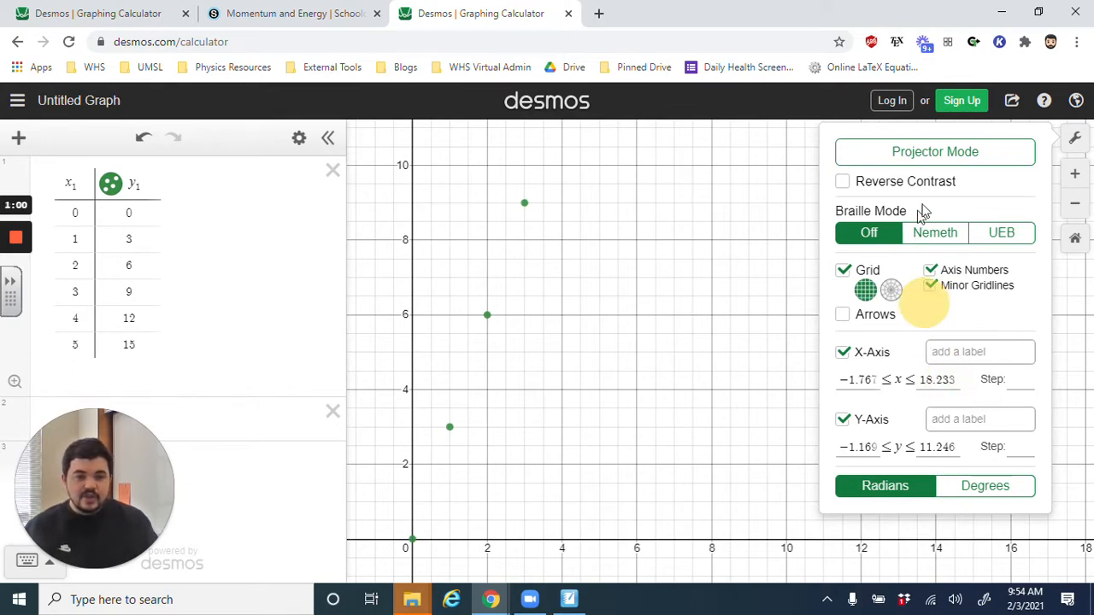
click(1080, 141)
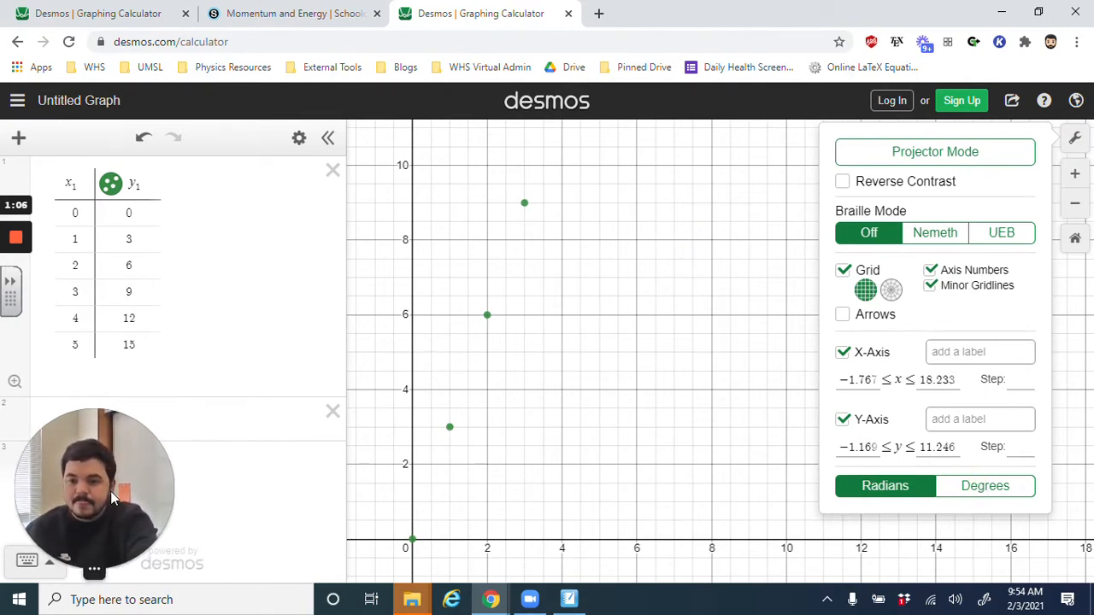
click(518, 456)
scroll(517, 456, up, 5)
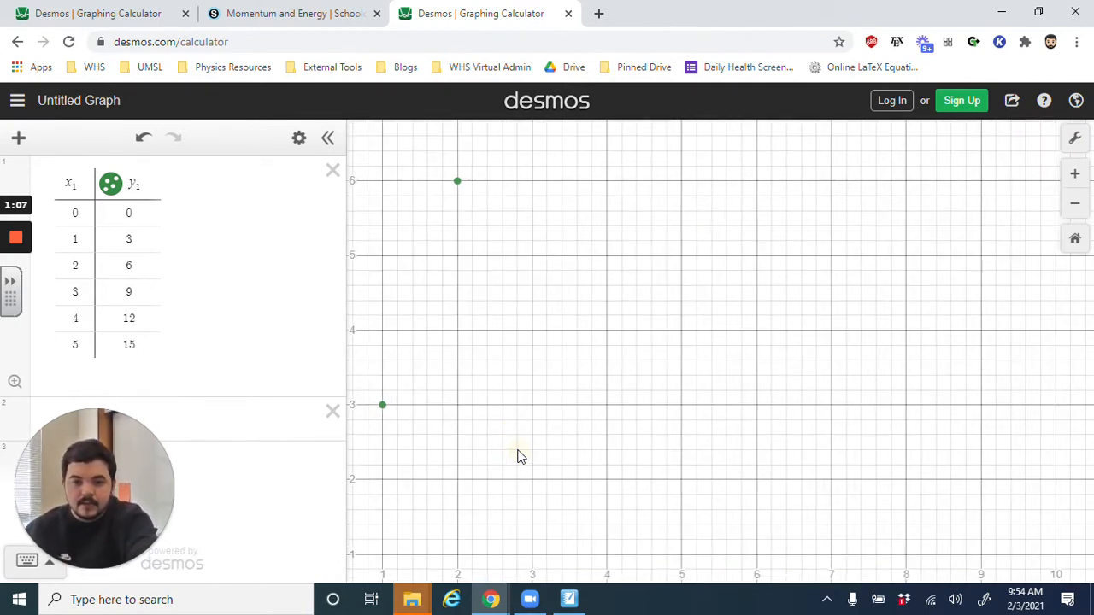
- Set the graph's x-axis range from -0.5 to 6 in the graph settings
click(1076, 137)
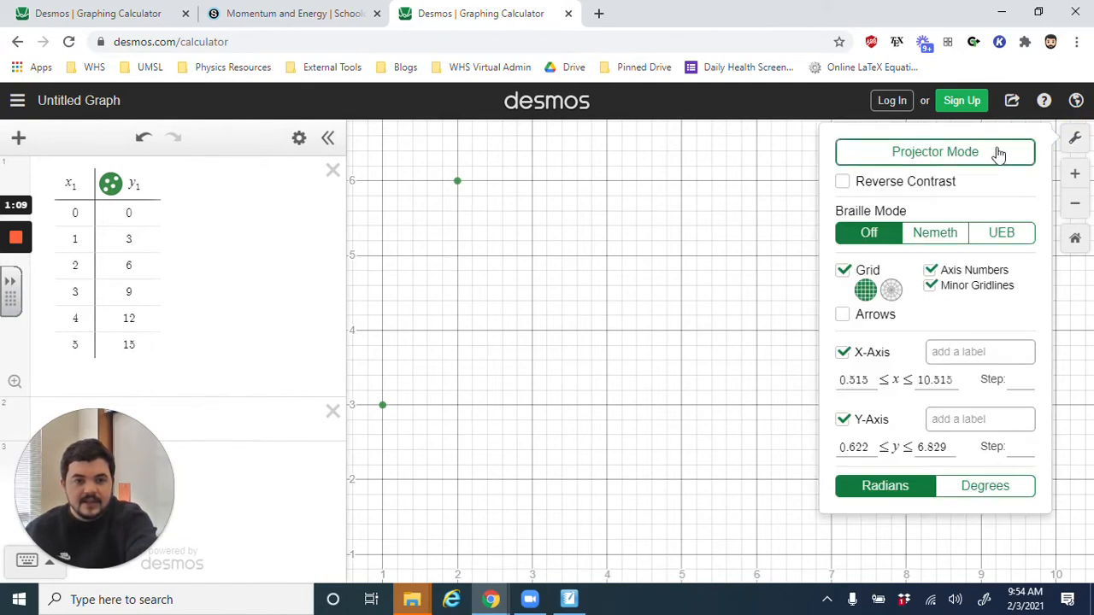
click(852, 380)
double_click(852, 379)
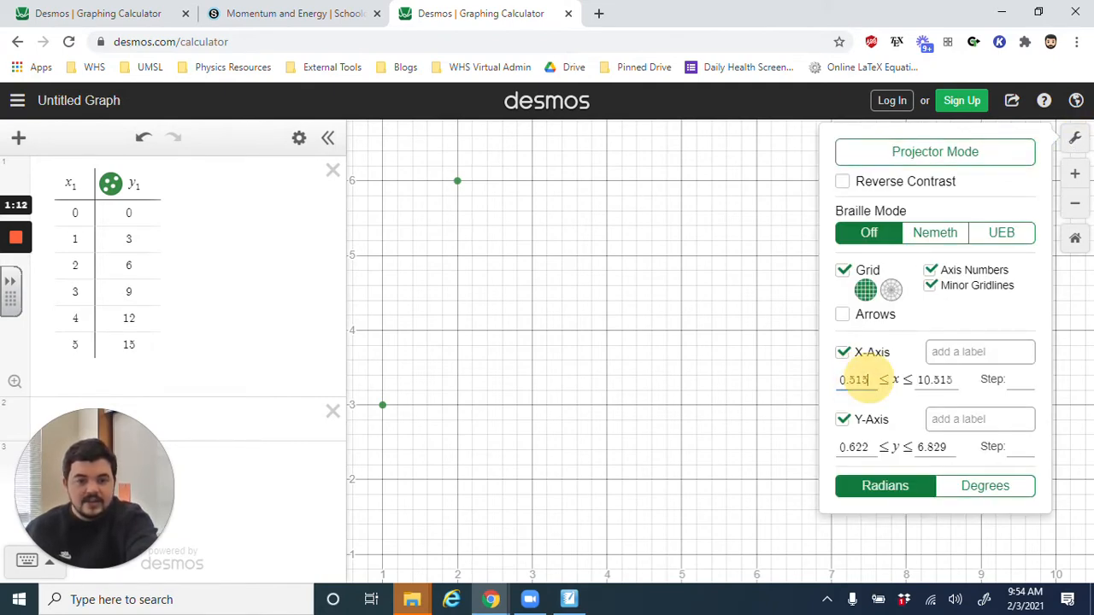
key(BackSpace)
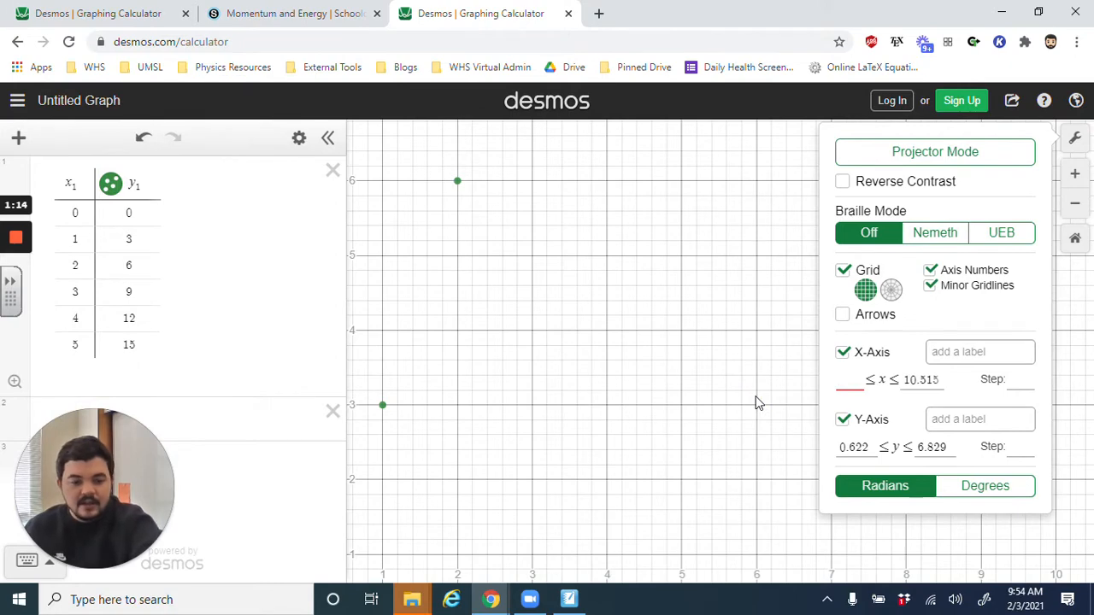
text(0)
key(BackSpace)
text(-)
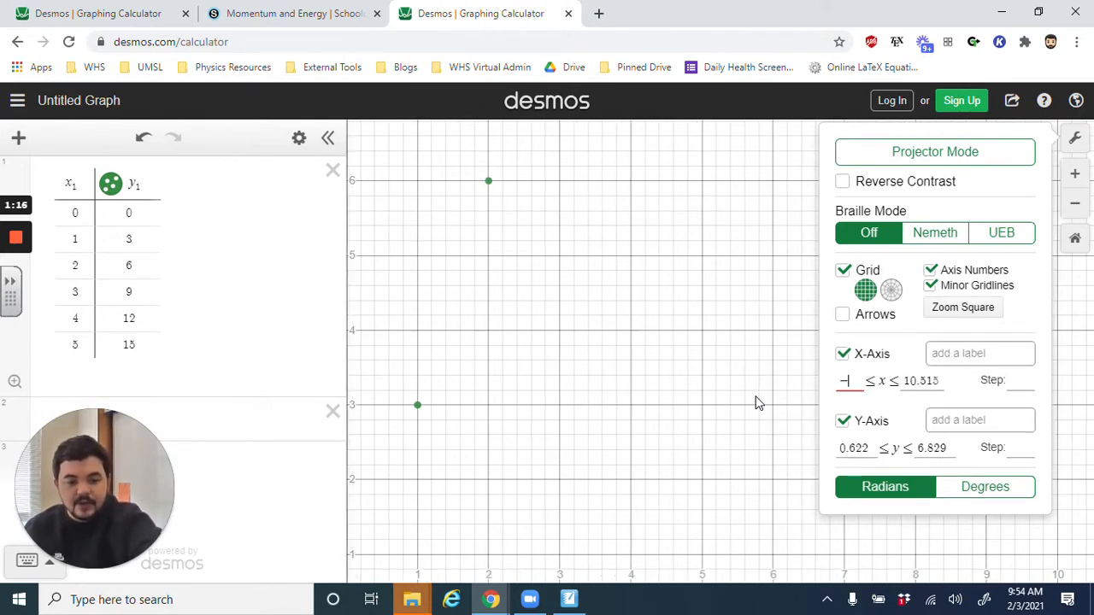
text(0.5)
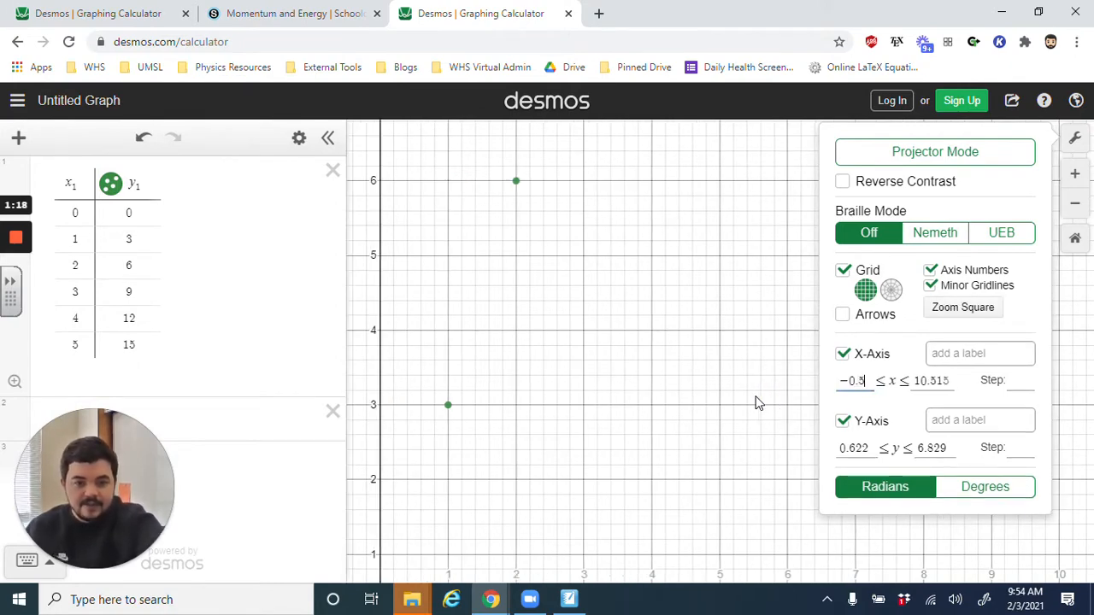
drag(908, 382, 979, 393)
text(1)
key(BackSpace)
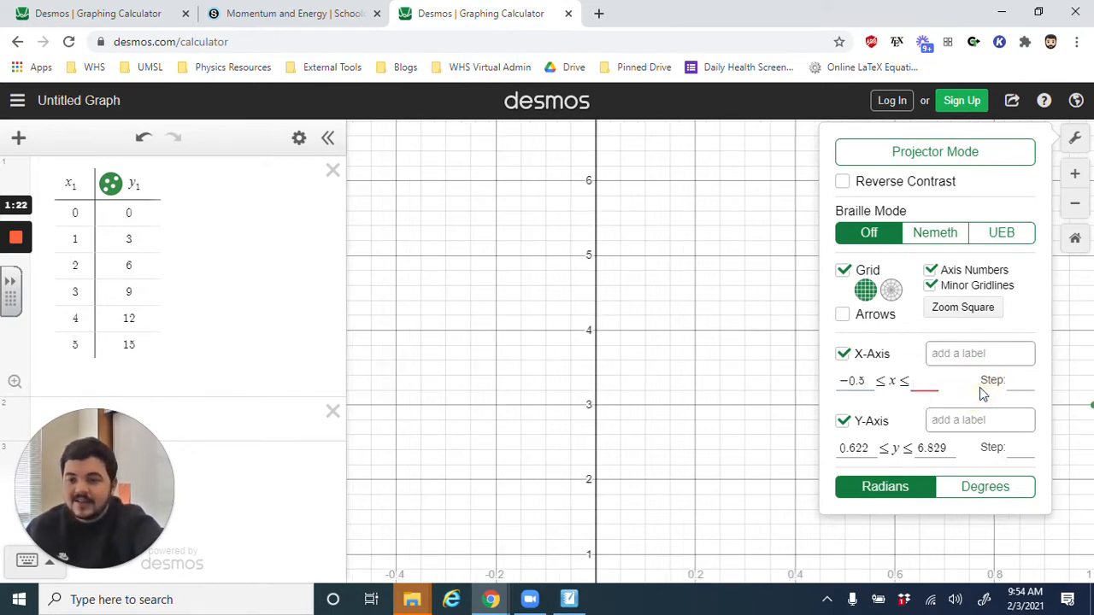
text(6)
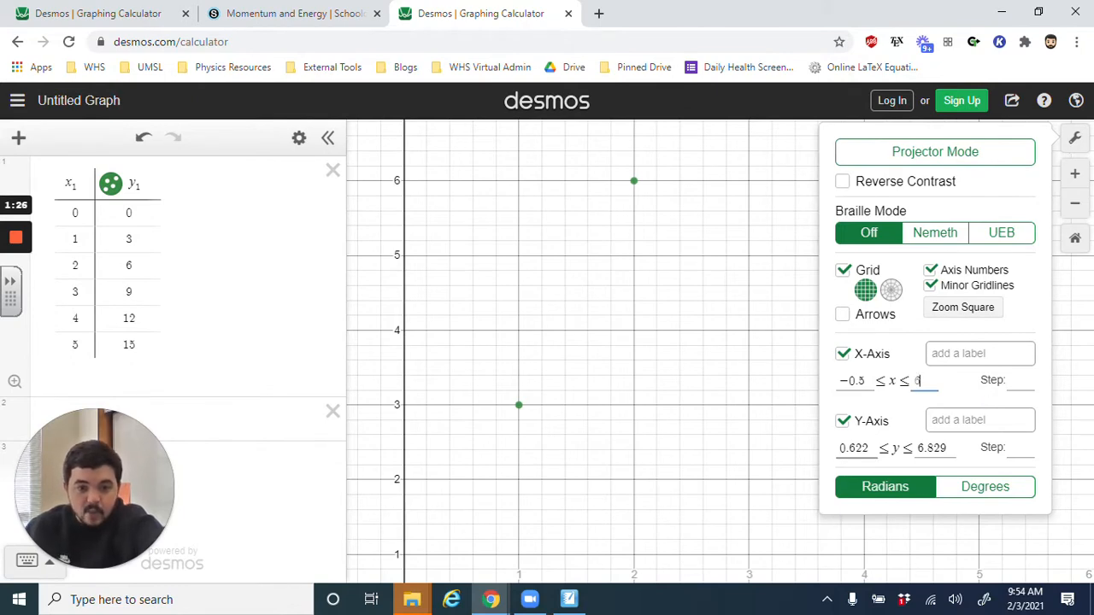
- Set the graph's y-axis range from -0.5 to 16 and close the graph settings
drag(866, 449, 794, 442)
key(BackSpace)
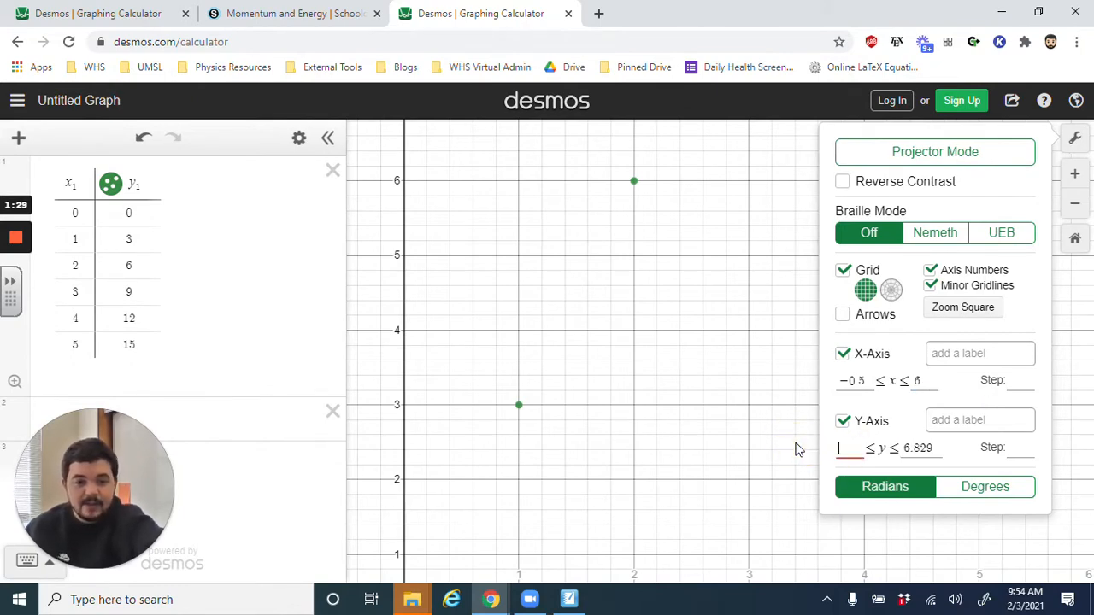
text(-0.5)
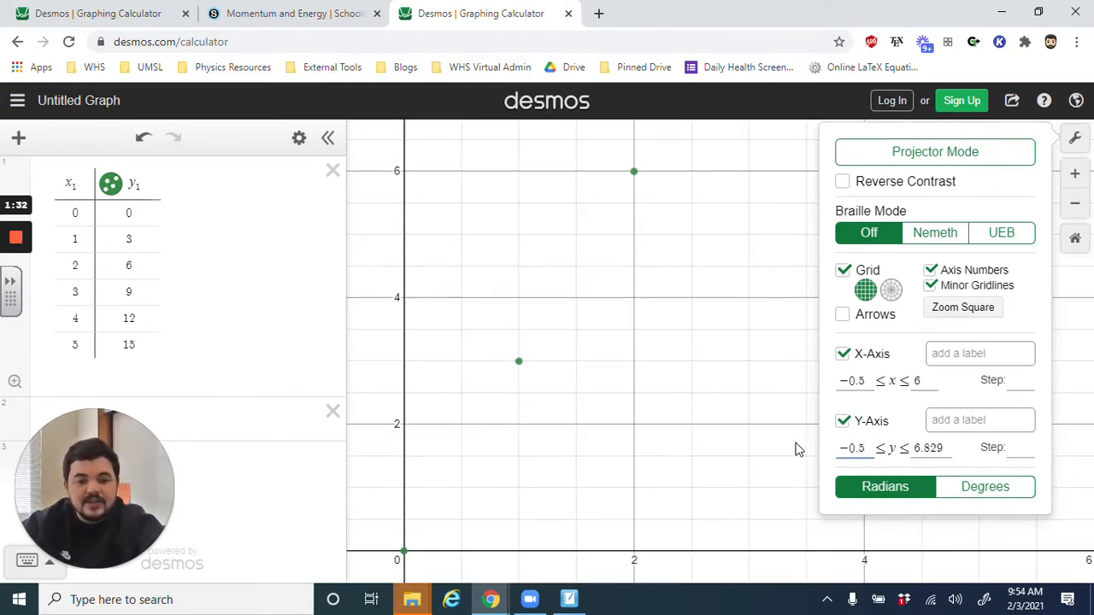
key(Tab)
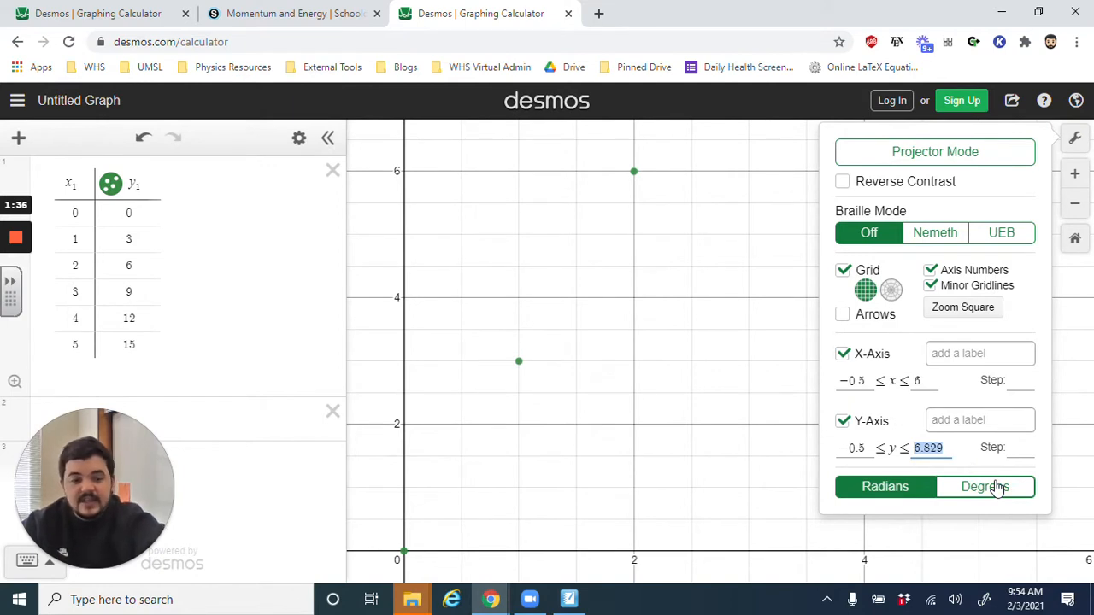
text(16)
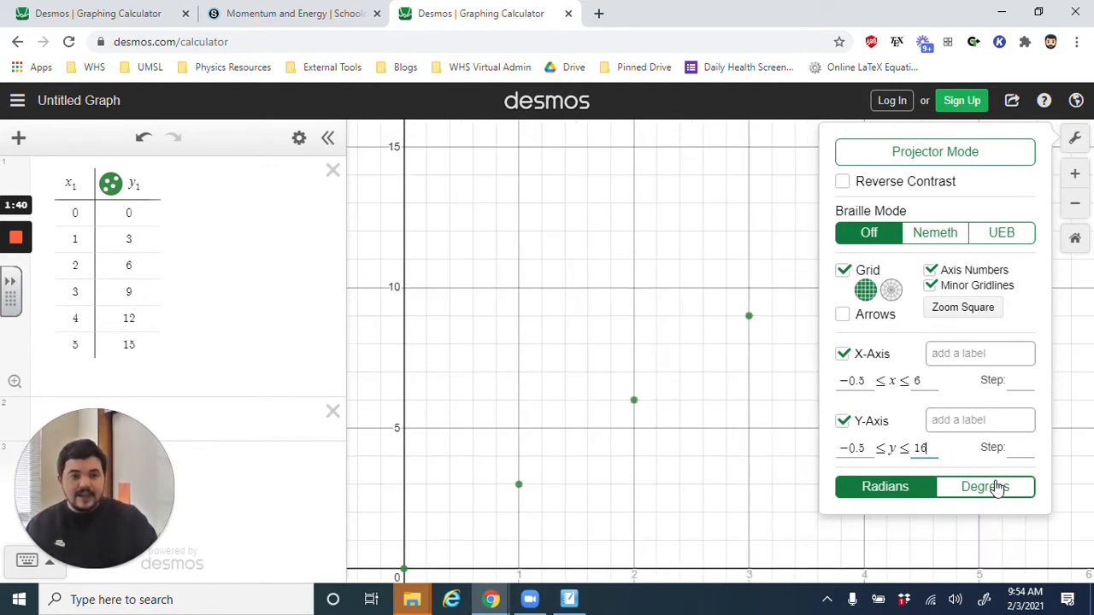
click(1075, 138)
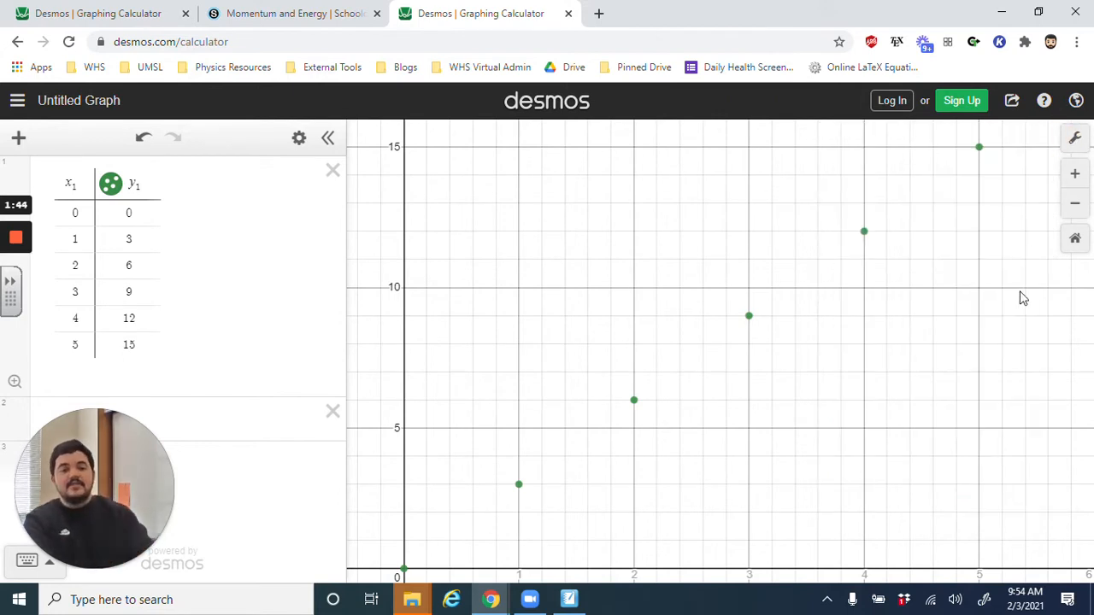
- Turn on Projector Mode for the graph and close the graph settings
click(1075, 138)
click(991, 151)
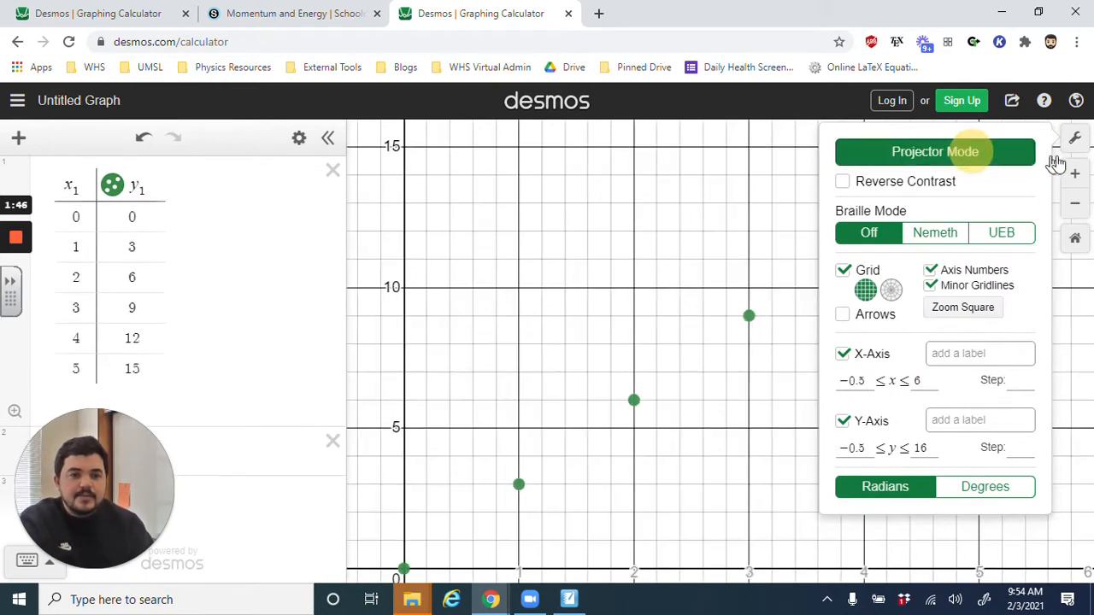
click(1076, 138)
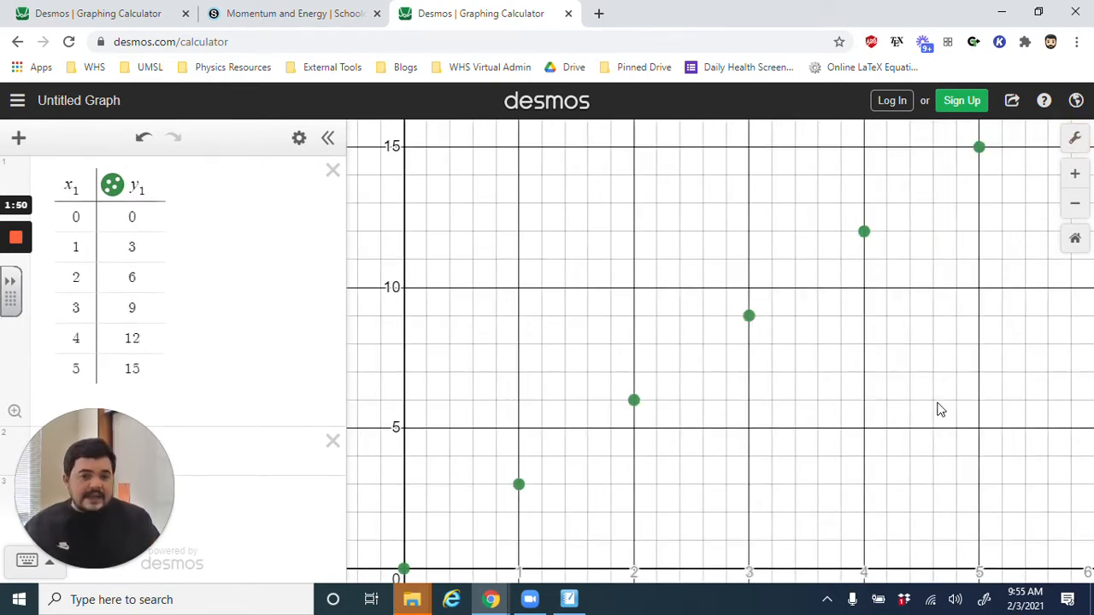
- Label the graph's x-axis "time (s)" in the graph settings
click(1075, 139)
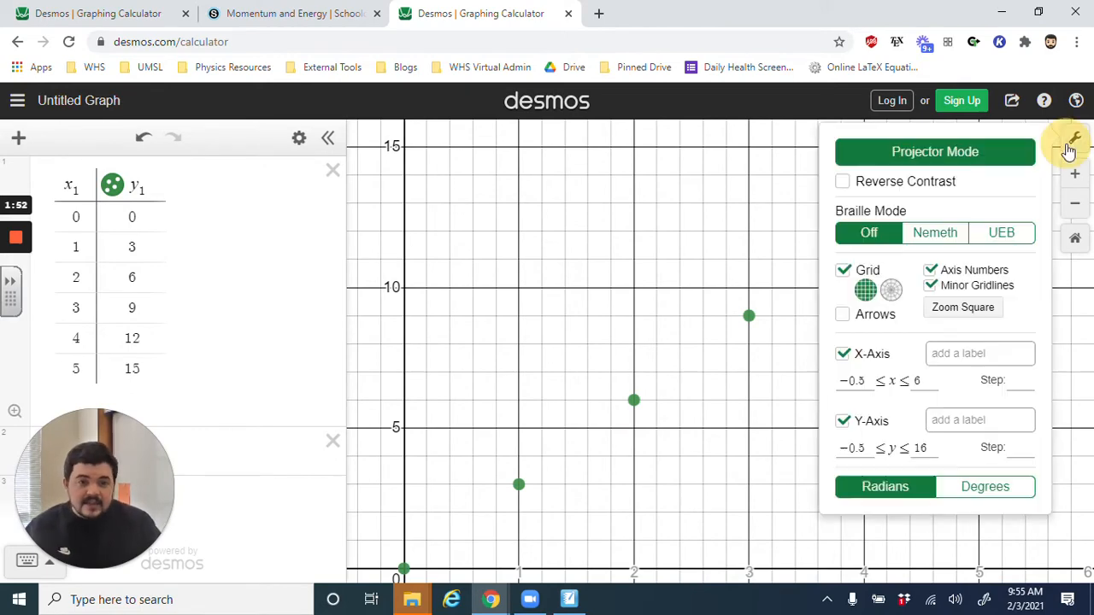
click(964, 354)
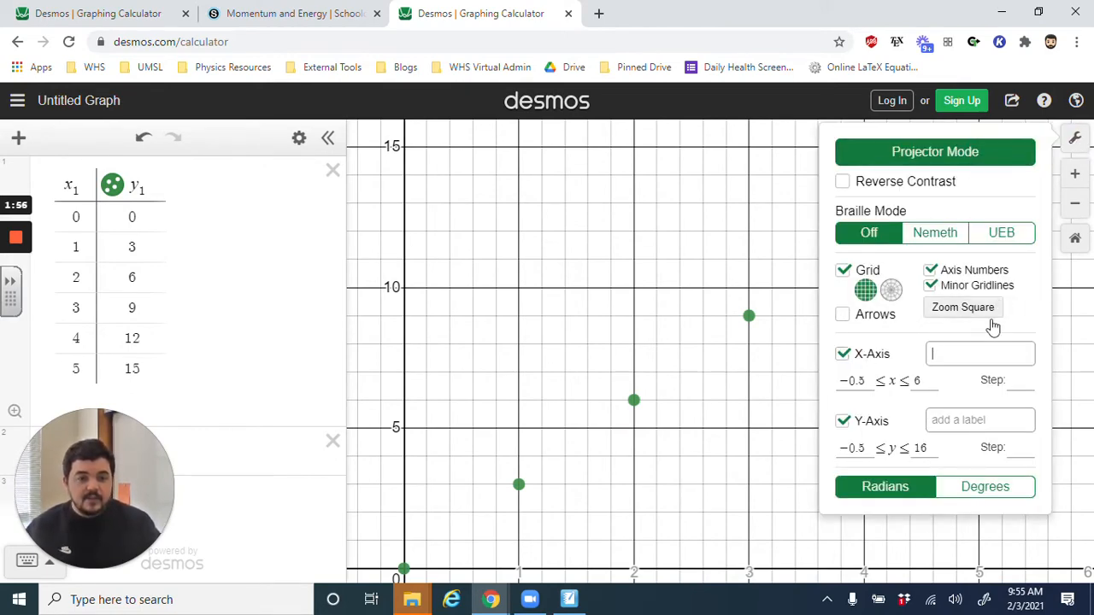
click(988, 356)
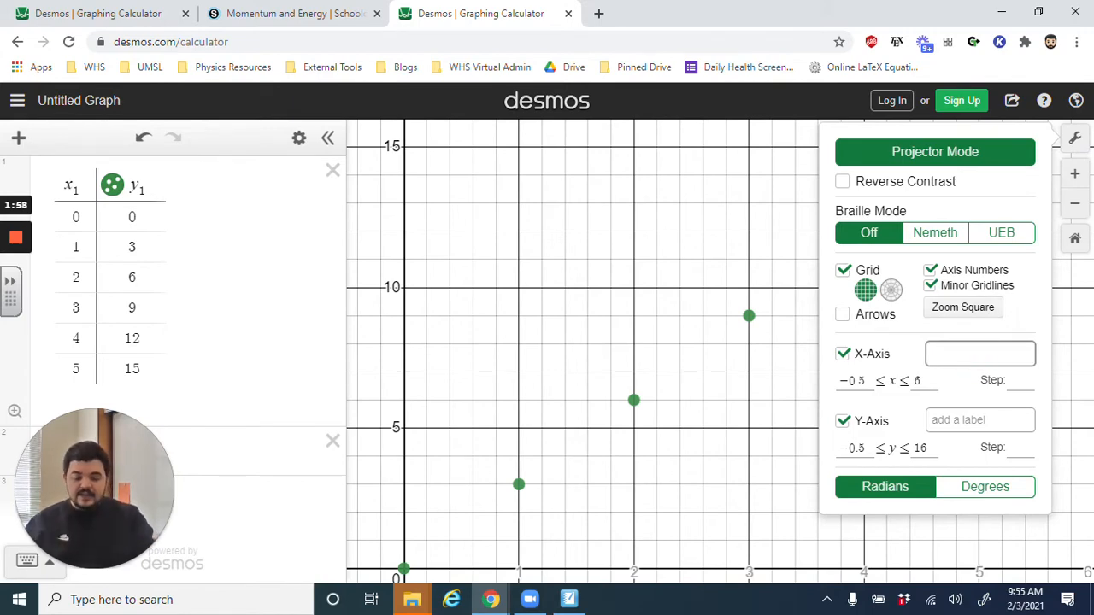
text(time (s))
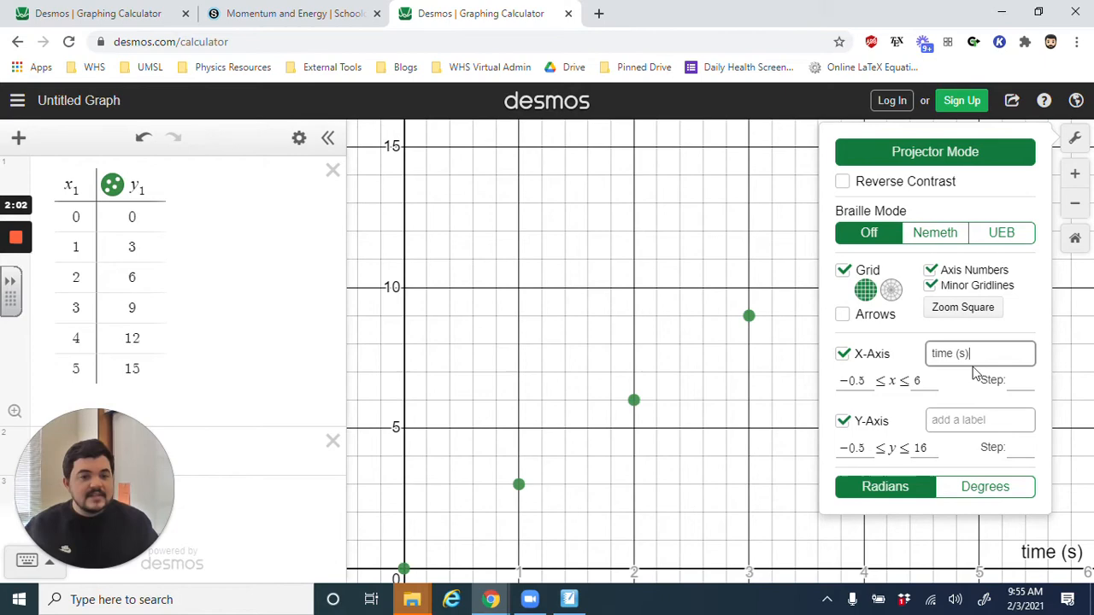
- Label the graph's y-axis "velocity (m/s)"
click(964, 420)
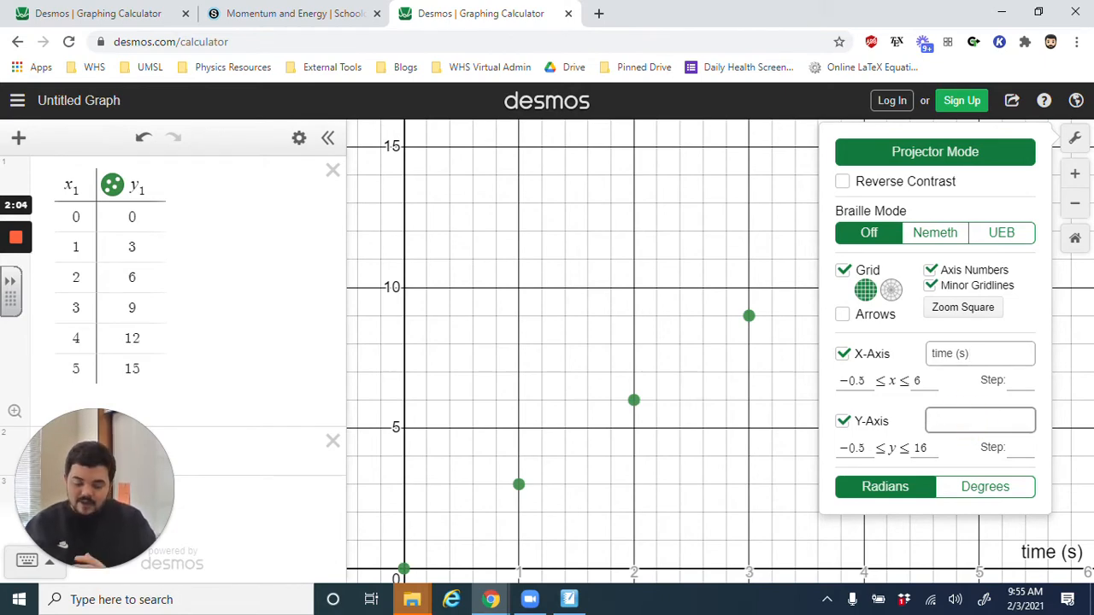
text(velocity)
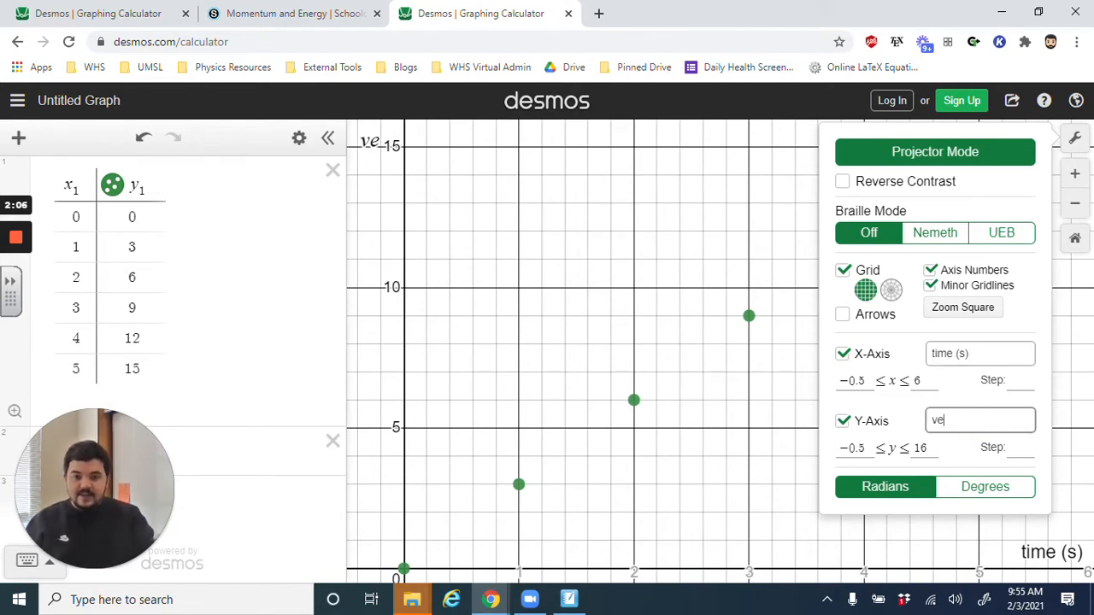
key(BackSpace)
key(BackSpace)
key(BackSpace)
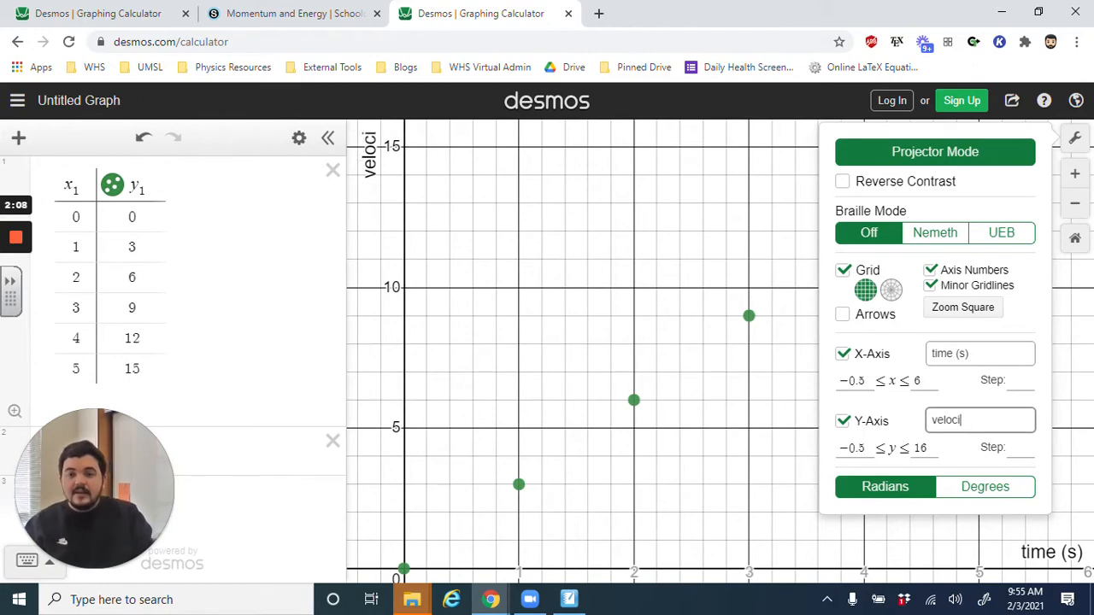
text(ity (m/s))
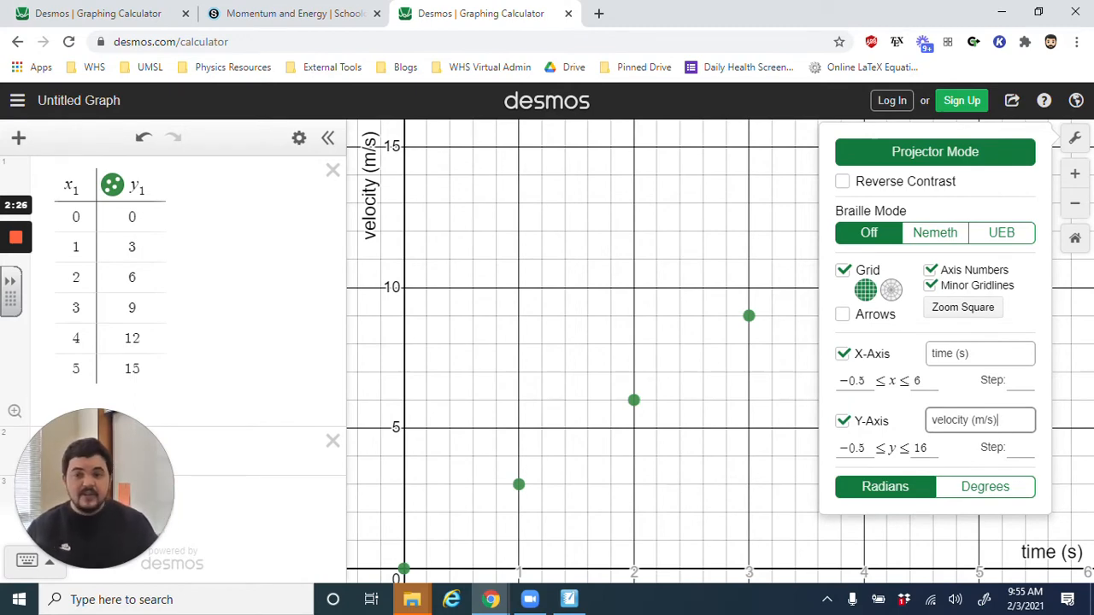
- Close the graph settings and enter the linear regression y1 ~ mx1 + b in the empty expression below the table
click(1077, 139)
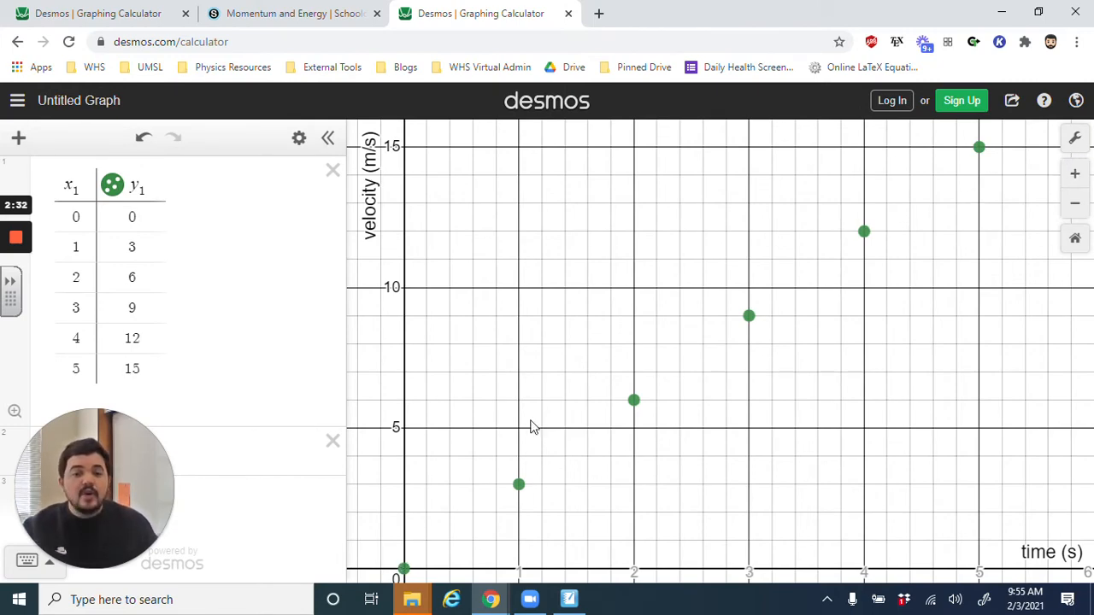
drag(111, 455, 1005, 457)
click(118, 442)
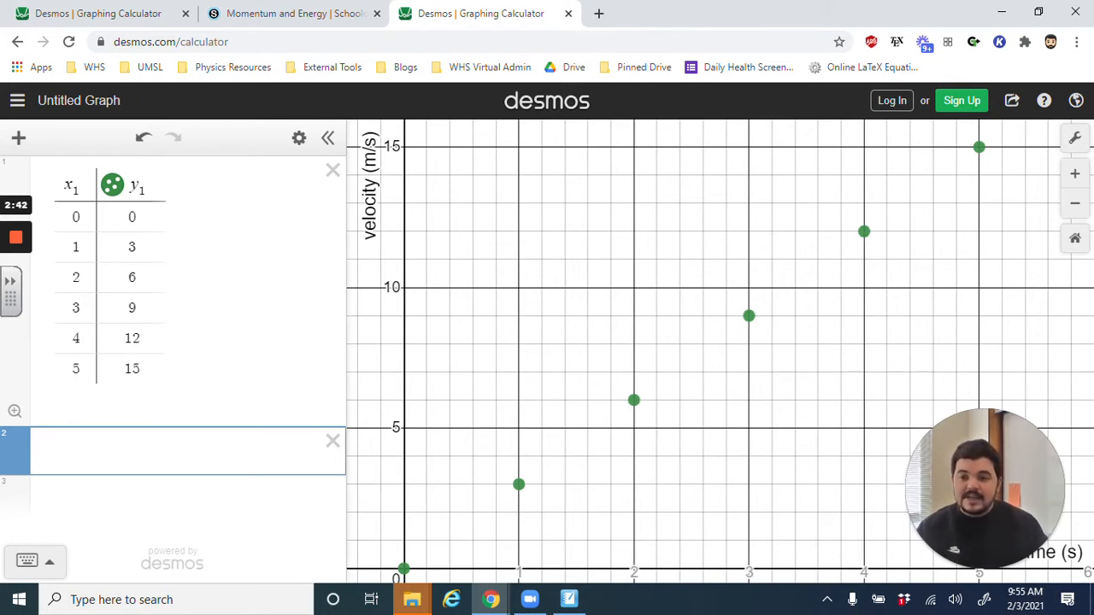
click(122, 449)
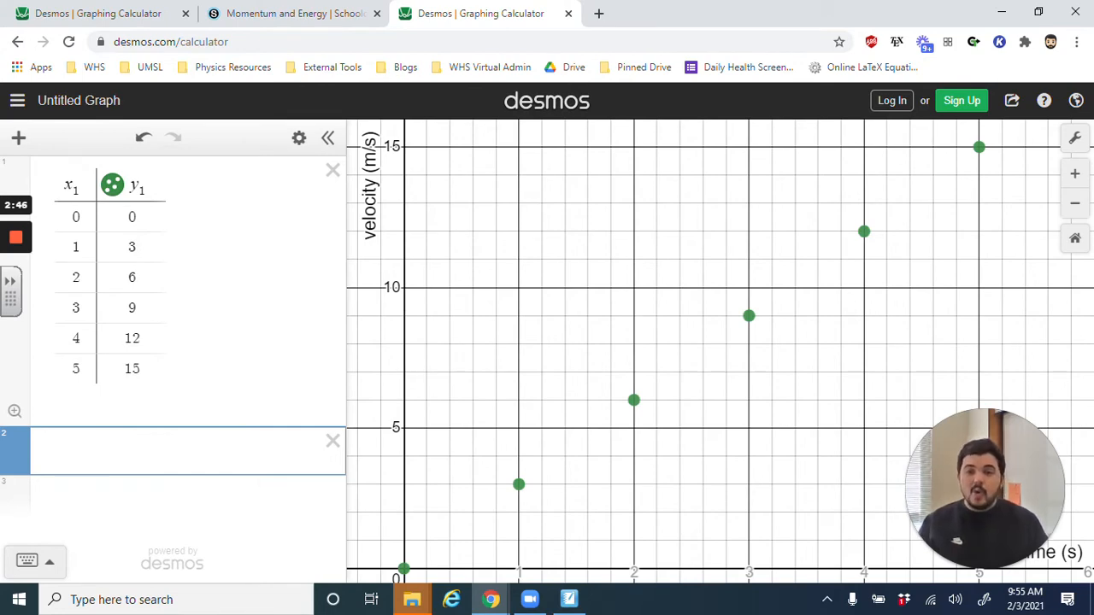
text(y1)
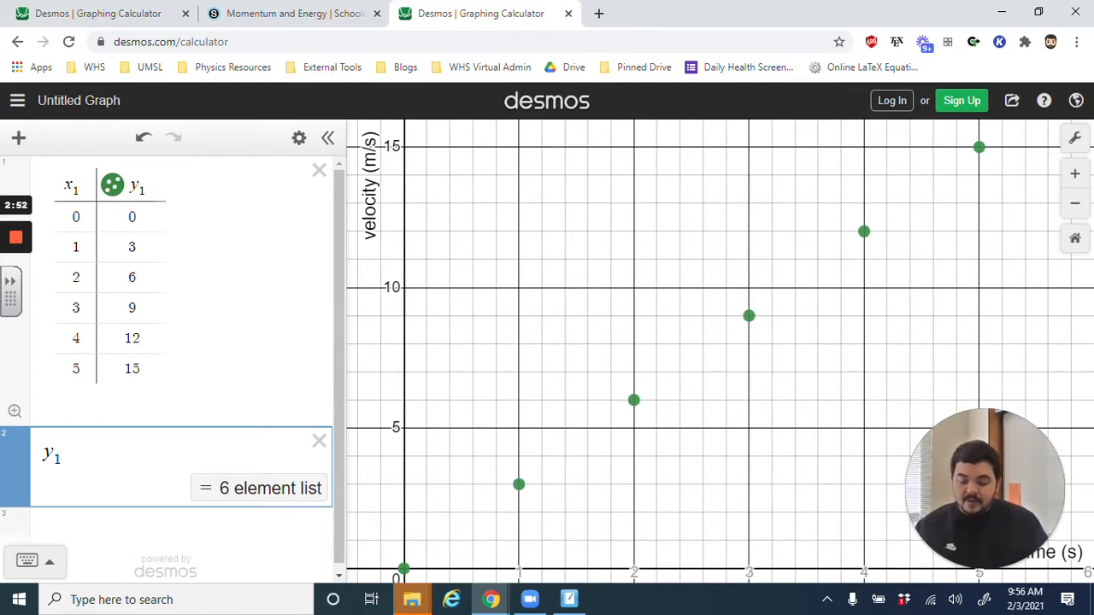
text(~)
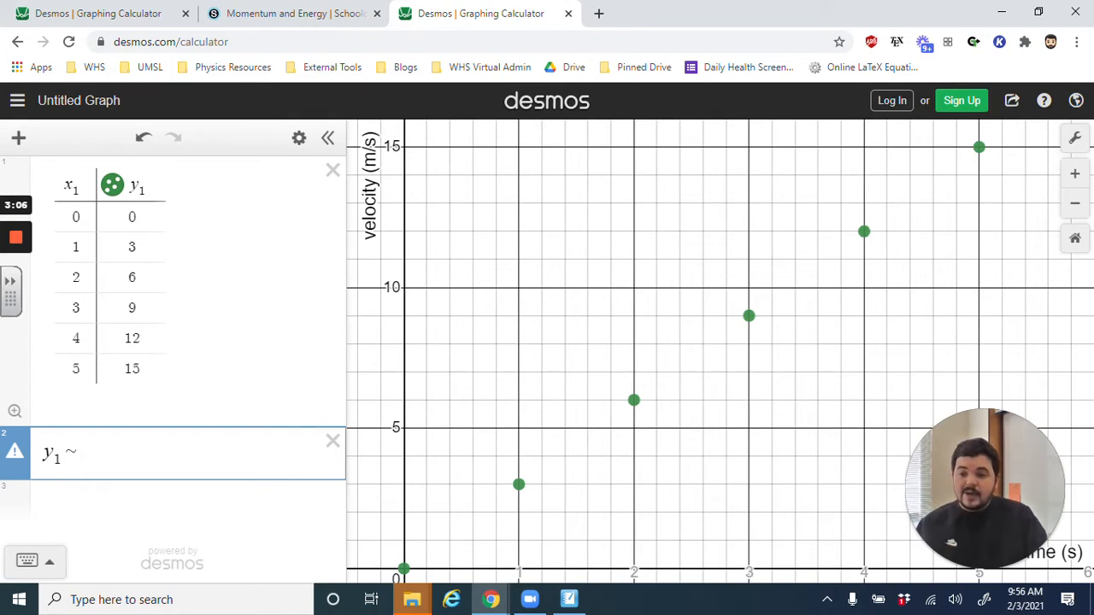
text(m)
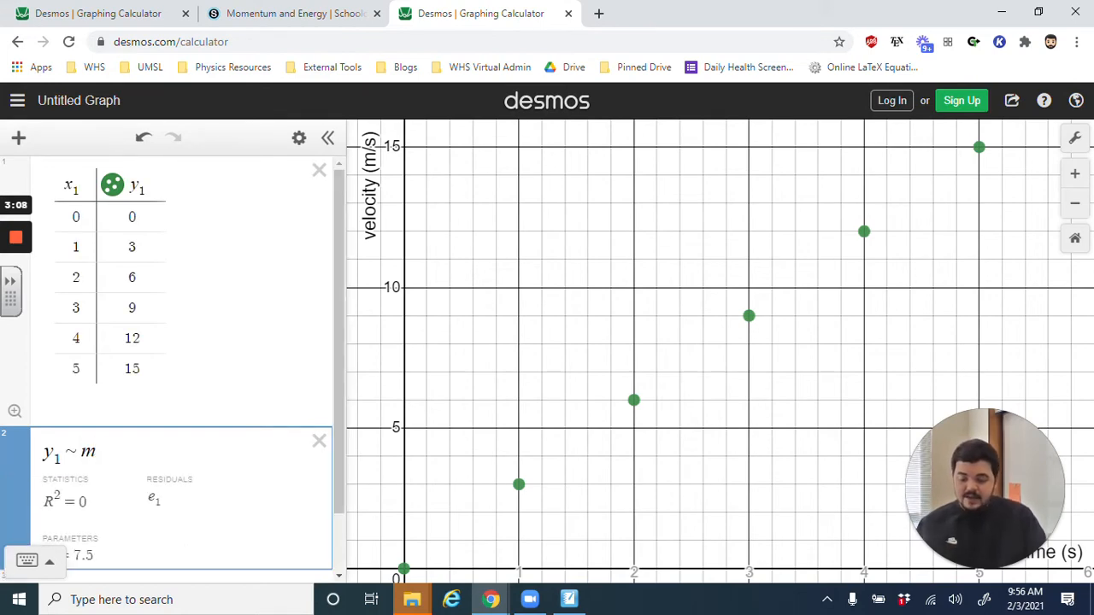
text(x1 )
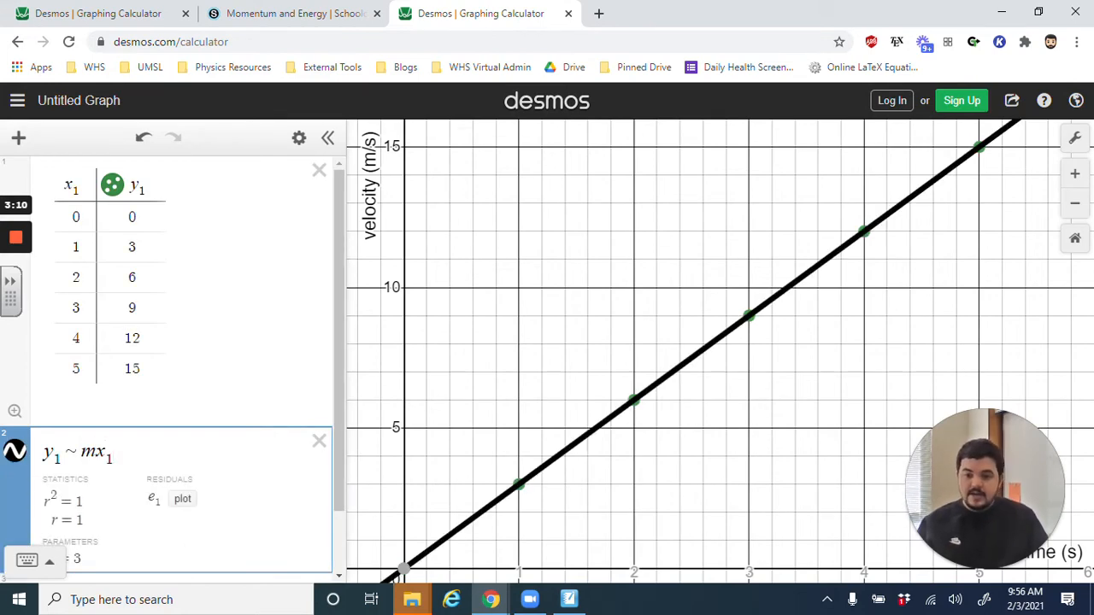
text(+ b)
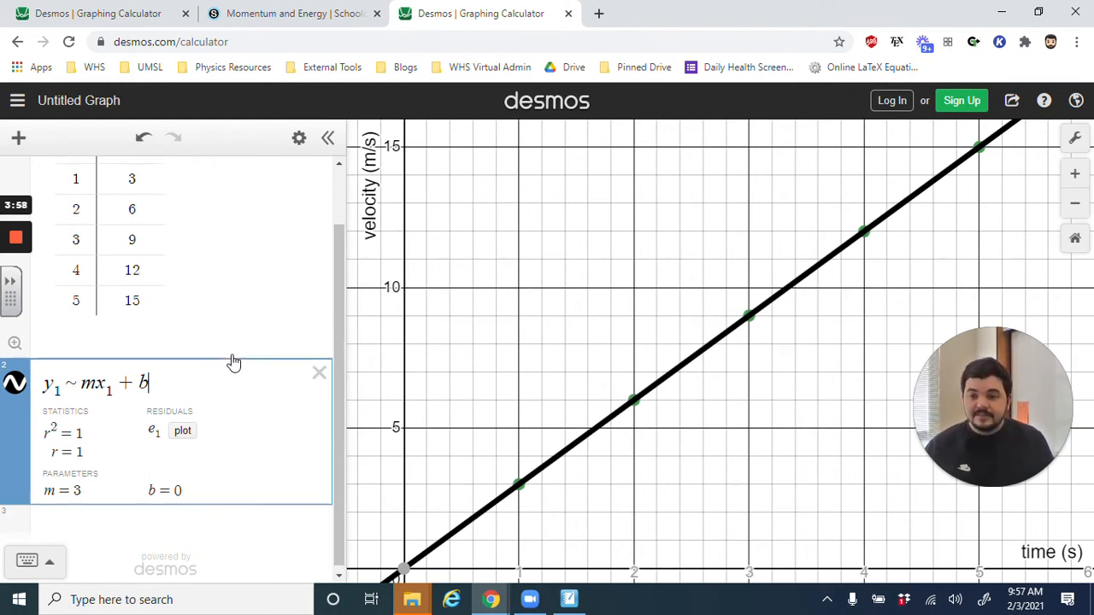
- Open the image export for the graph and set the line thickness to Thick
scroll(232, 361, up, 2)
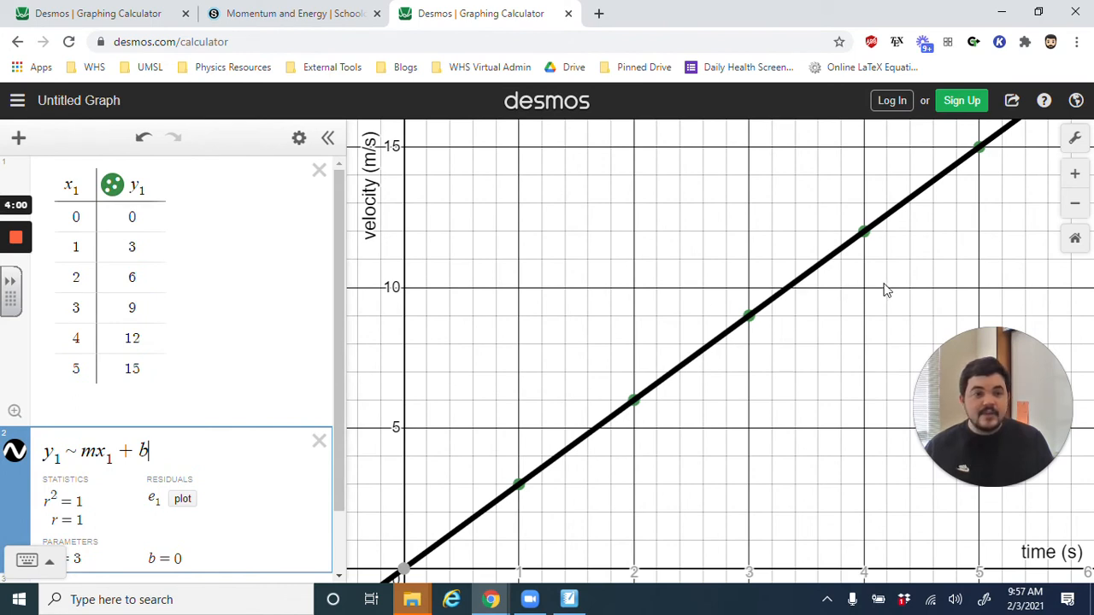
click(1011, 107)
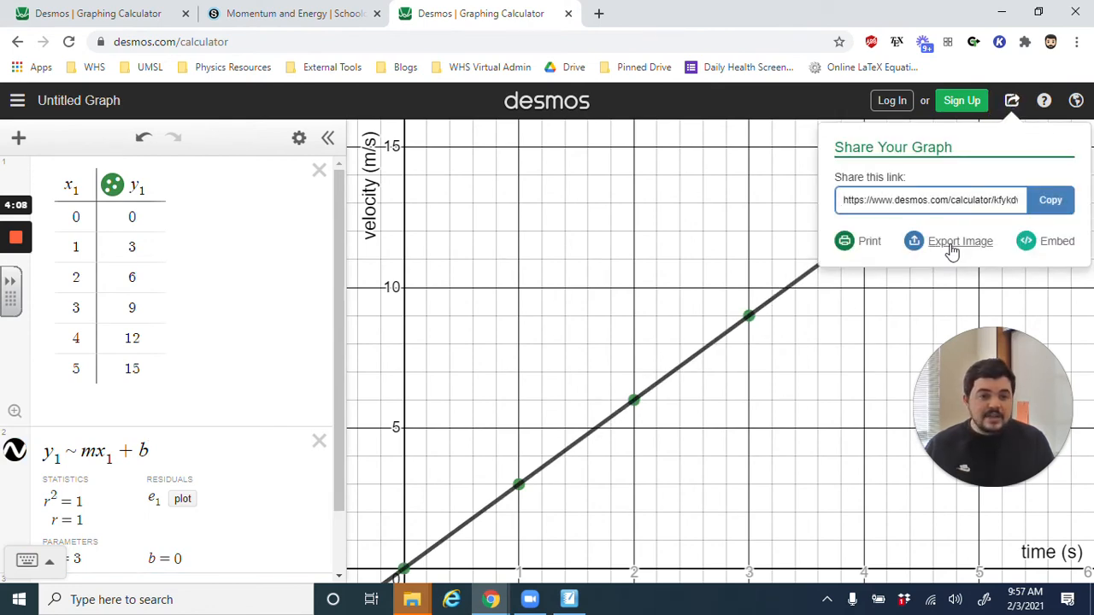
click(953, 246)
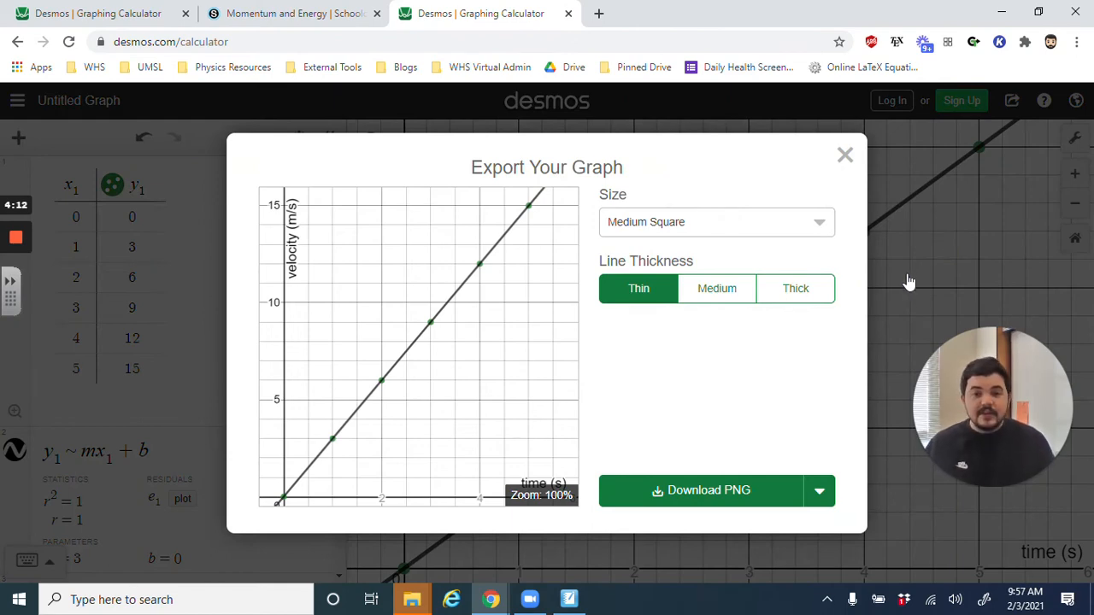
click(742, 301)
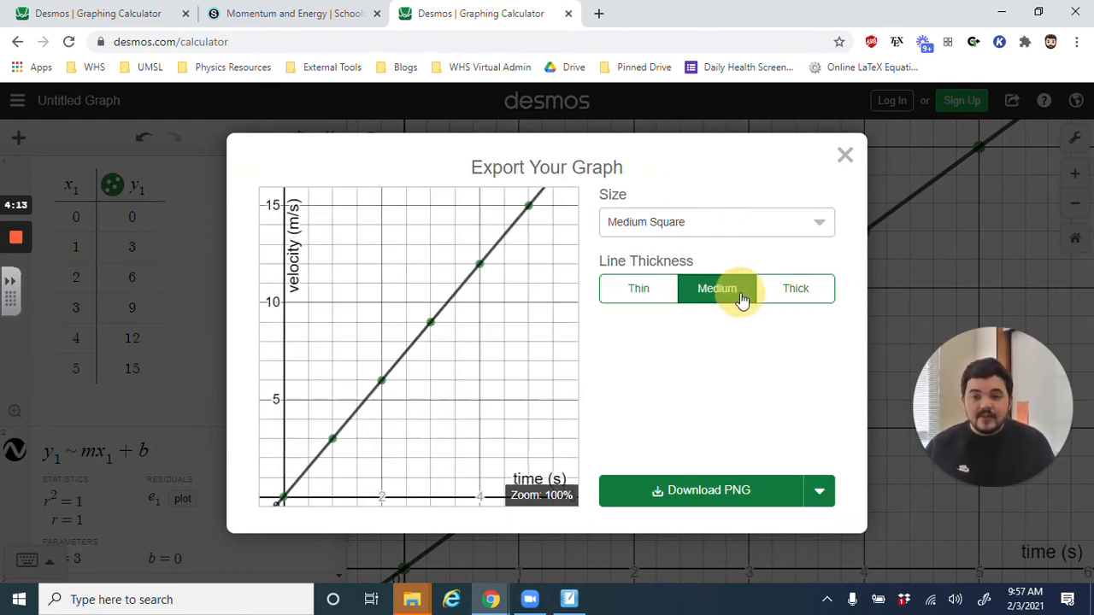
click(815, 295)
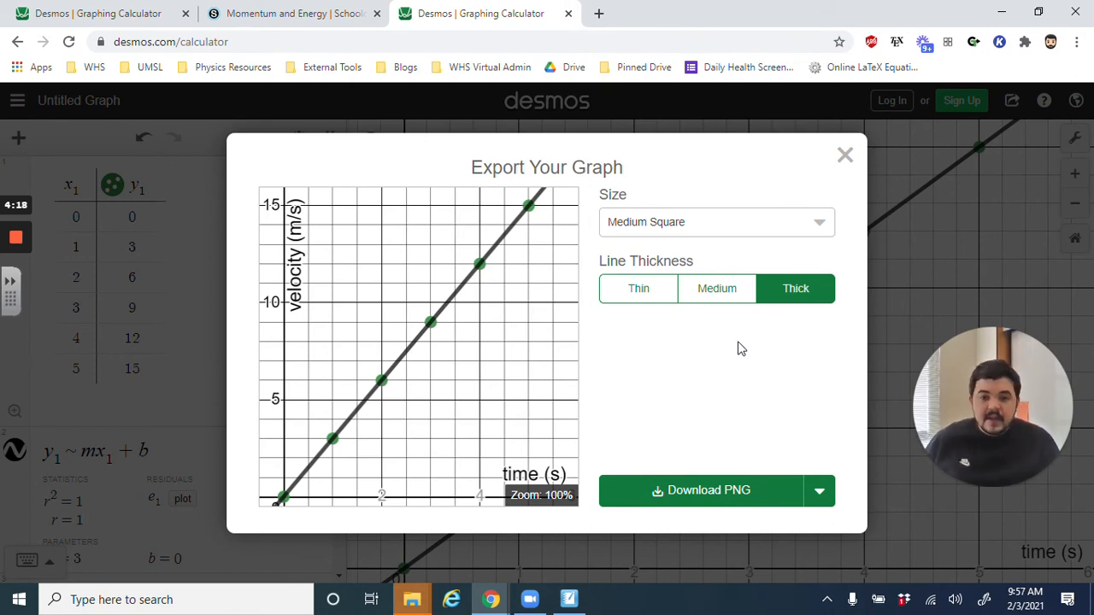
- Try the Large Square and Large Rectangle export sizes, and return the size to Medium Square
click(738, 224)
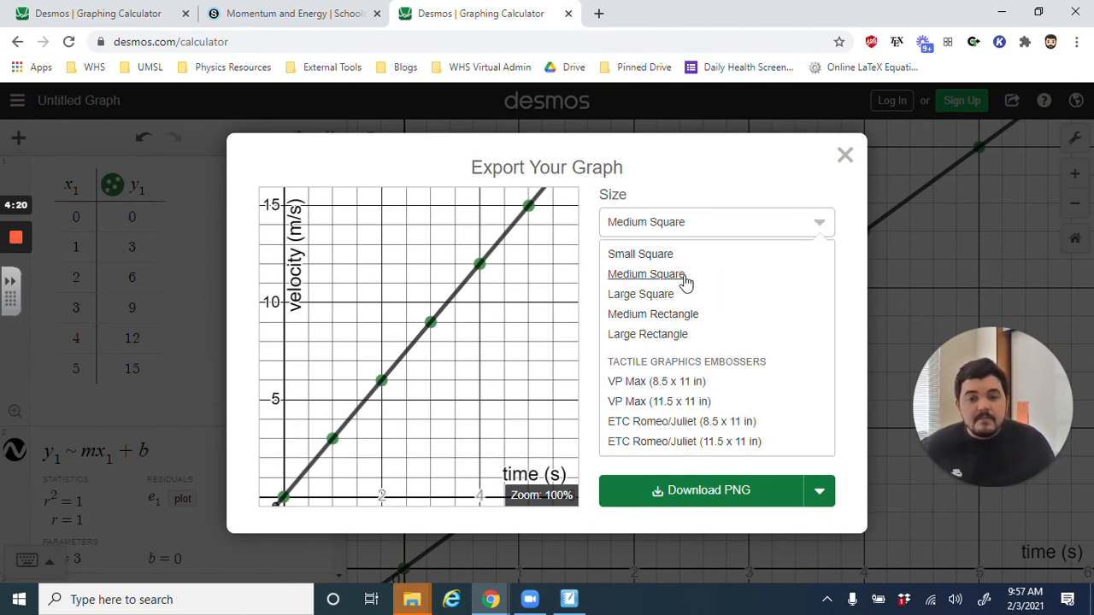
click(684, 295)
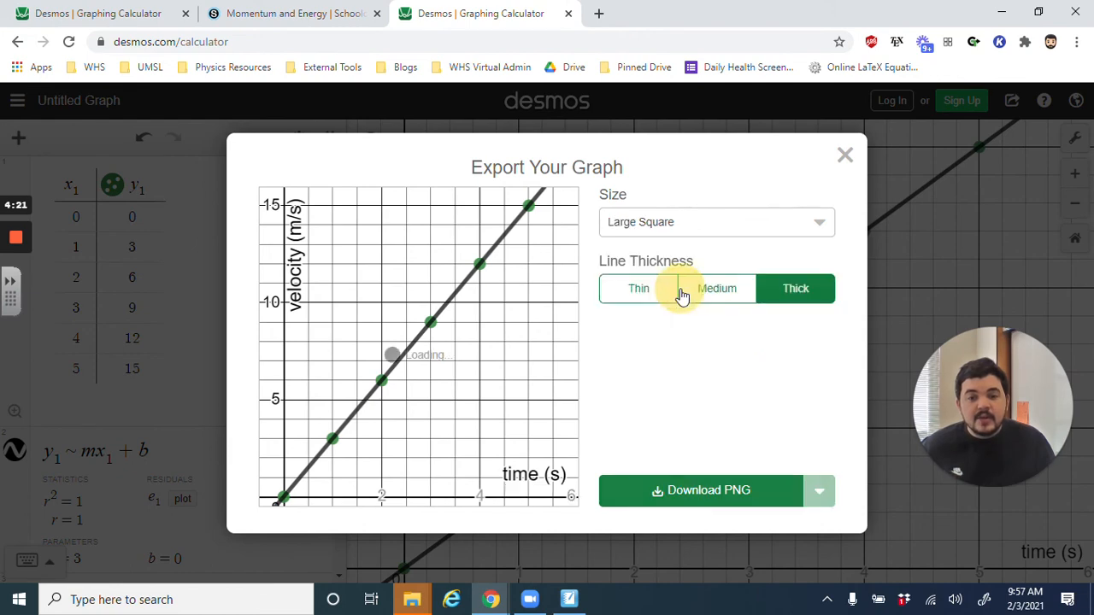
click(681, 232)
click(655, 335)
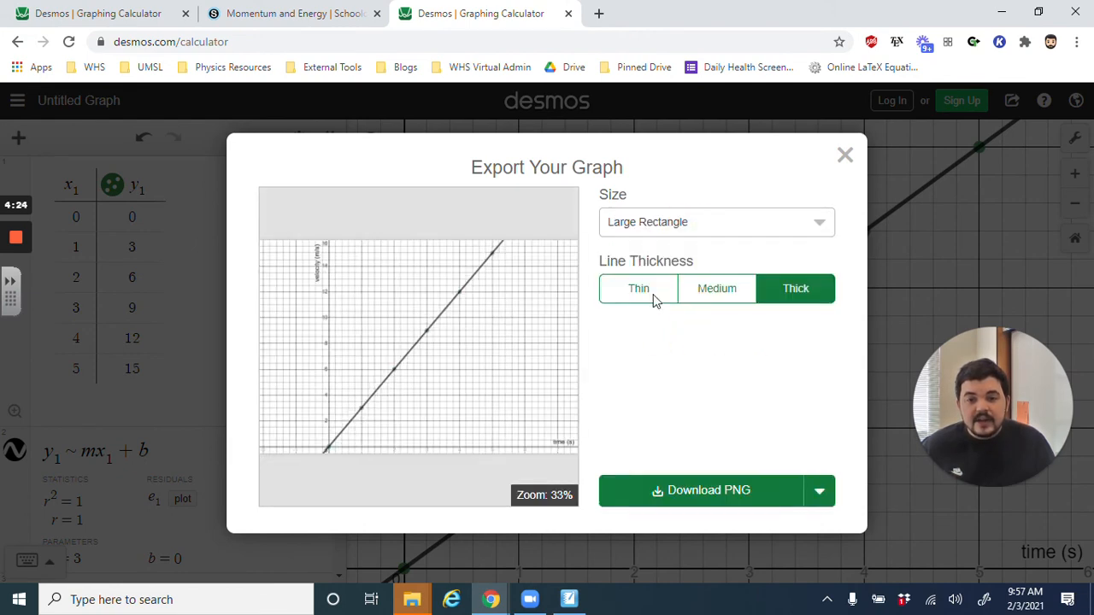
click(665, 226)
click(662, 272)
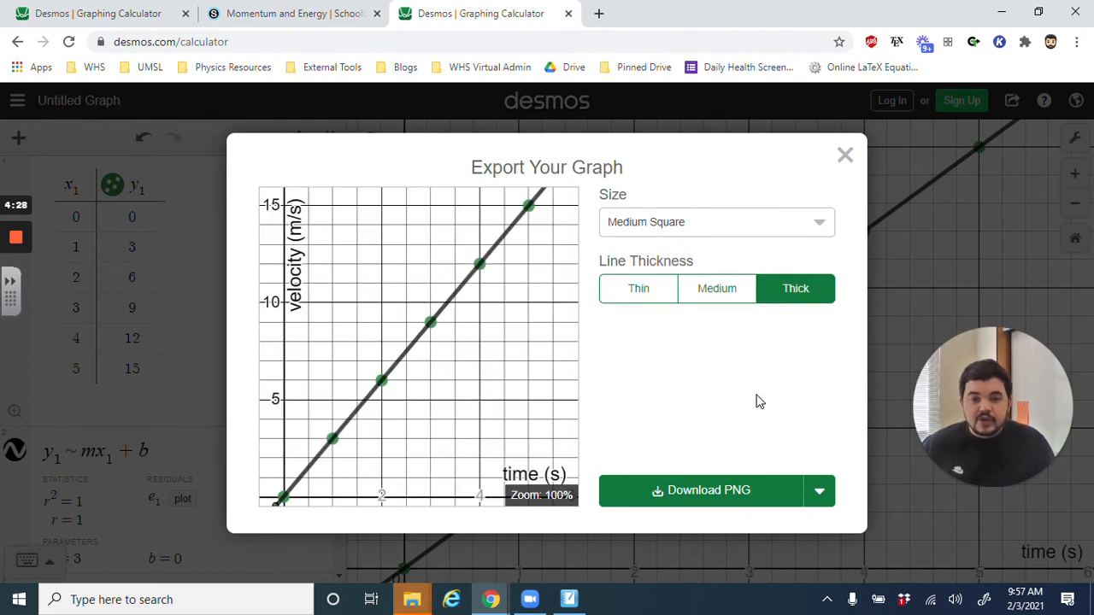
- Download the graph image as a PNG and close the export dialog
click(708, 503)
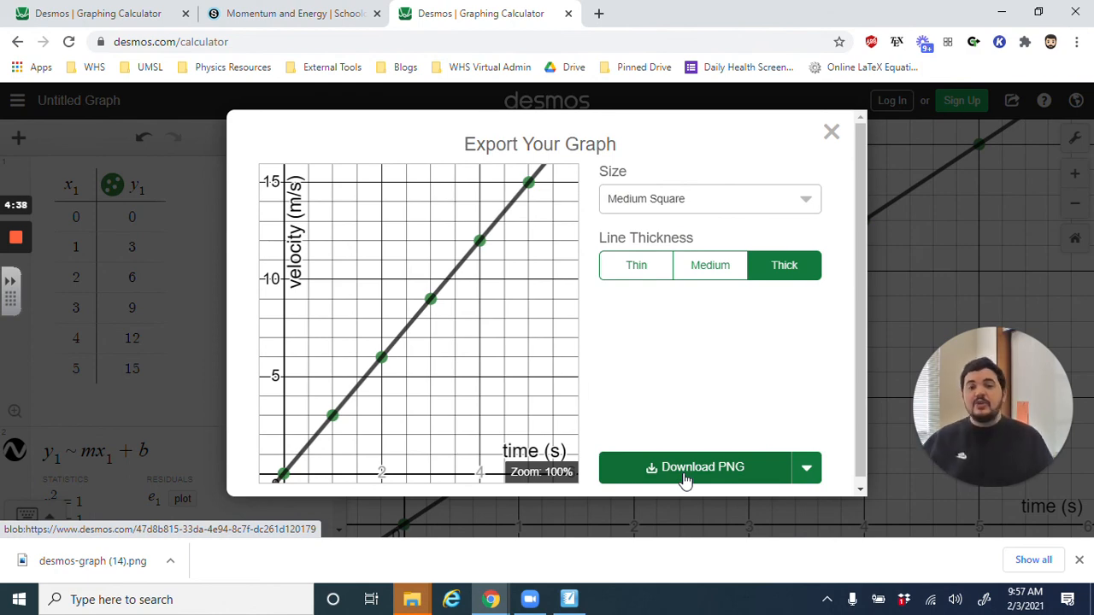
click(830, 132)
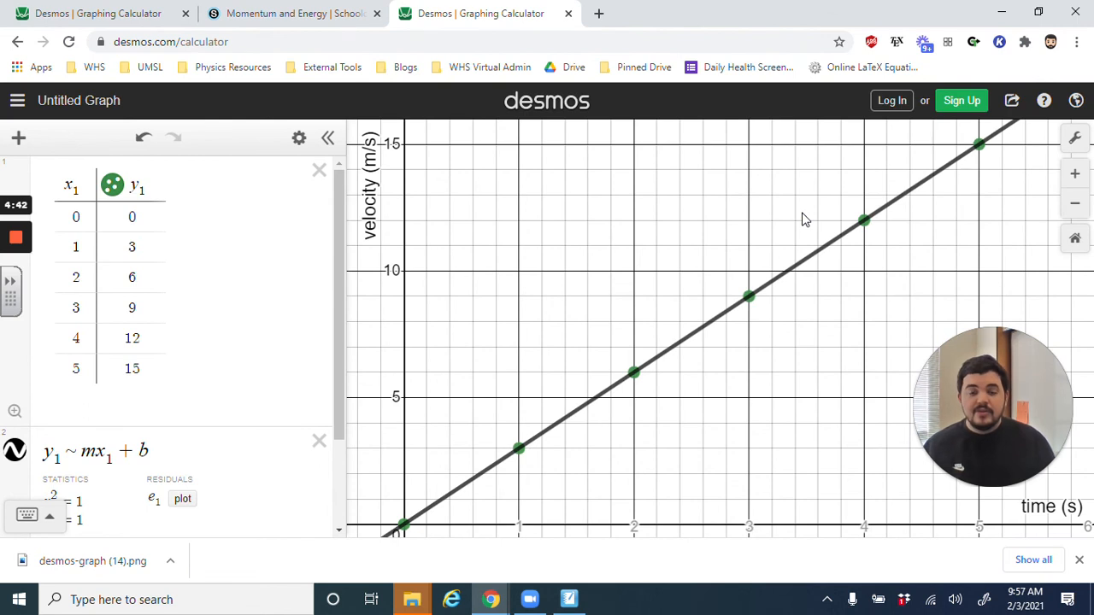